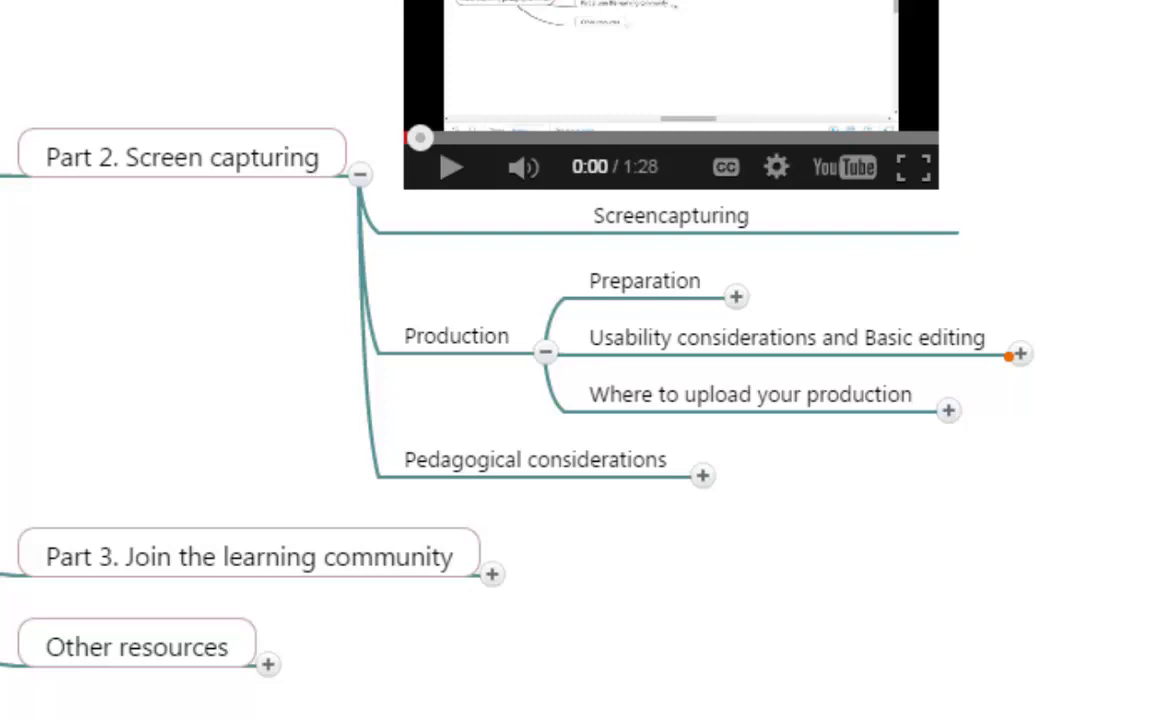
In MindMeister, expand Usability considerations and Basic editing, then PC, then Basic editing to show its four topics.
{"action": "left_click", "coordinate": [1019, 354]}
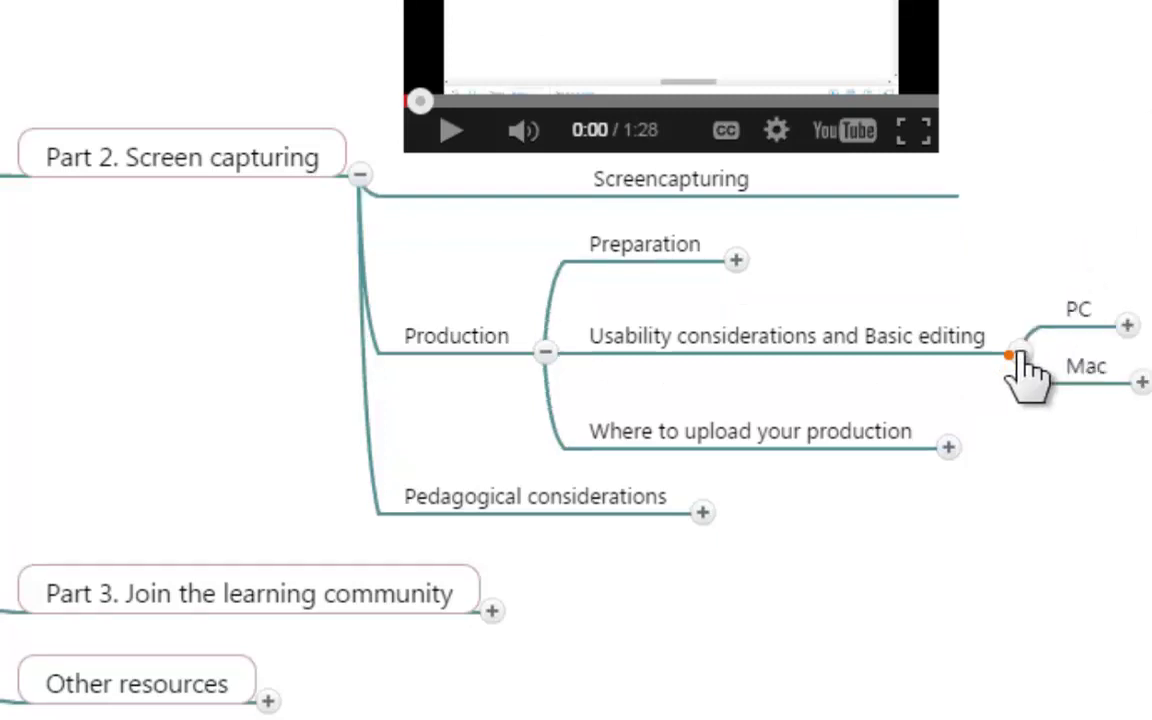
{"action": "left_click", "coordinate": [1127, 325]}
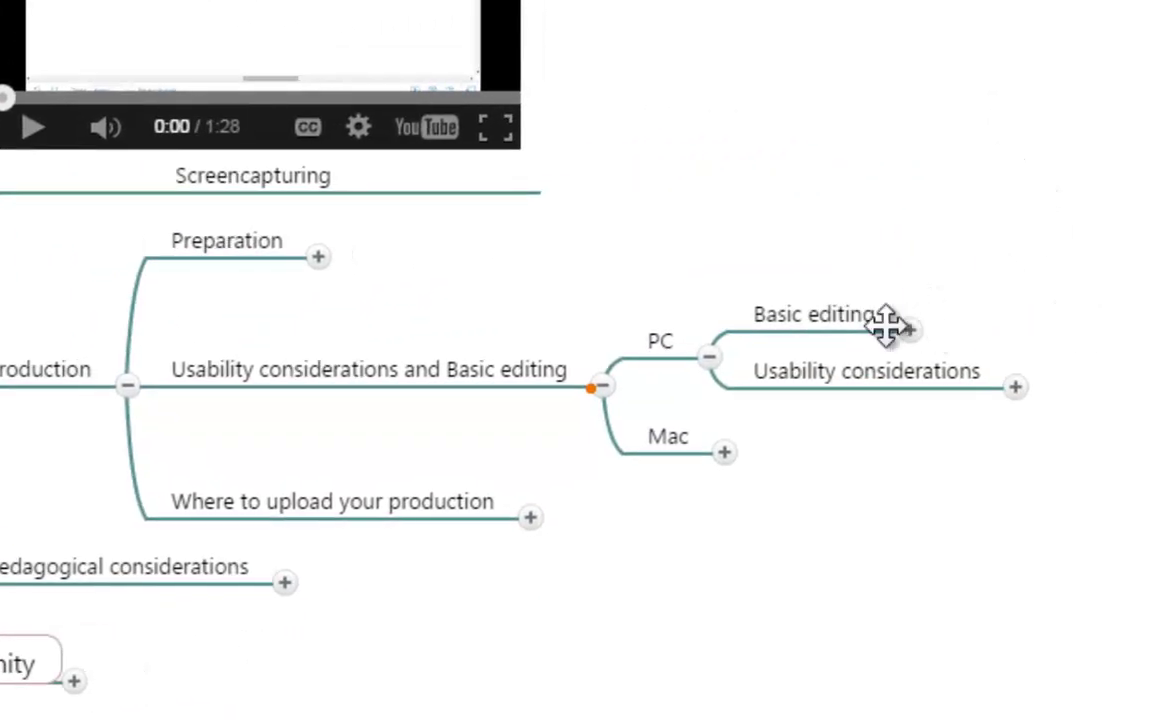
{"action": "left_click", "coordinate": [909, 331]}
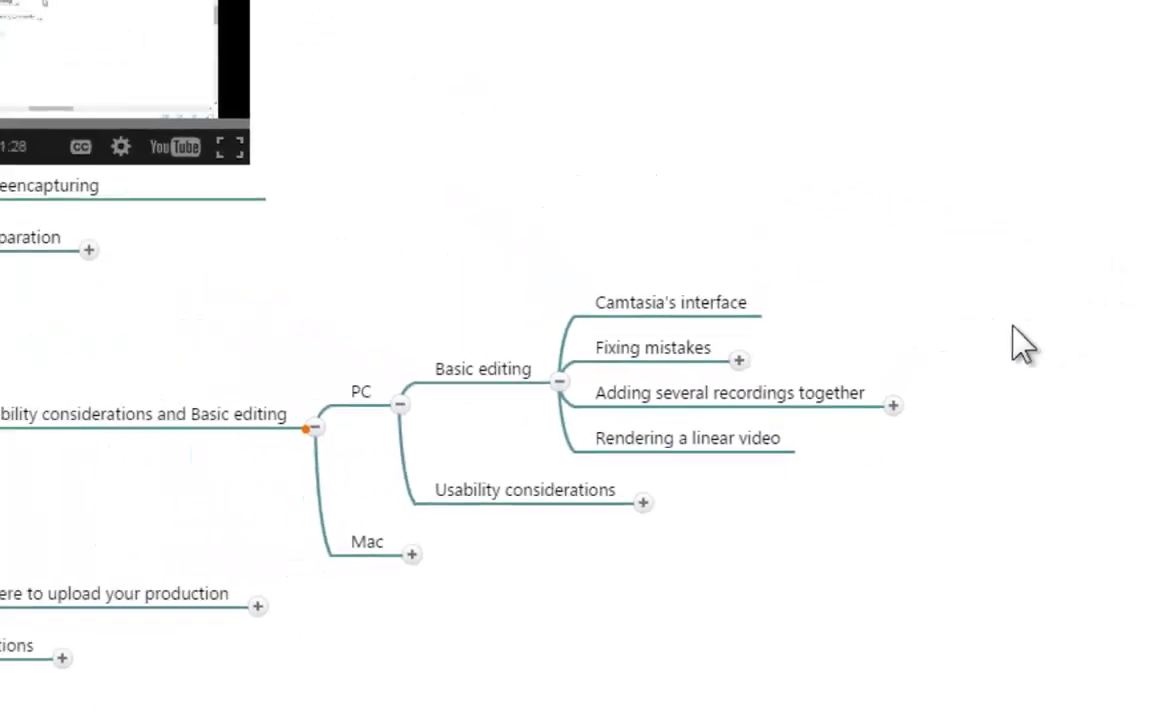
Switch to Camtasia Studio and maximize its window.
{"action": "key", "text": "alt+Tab"}
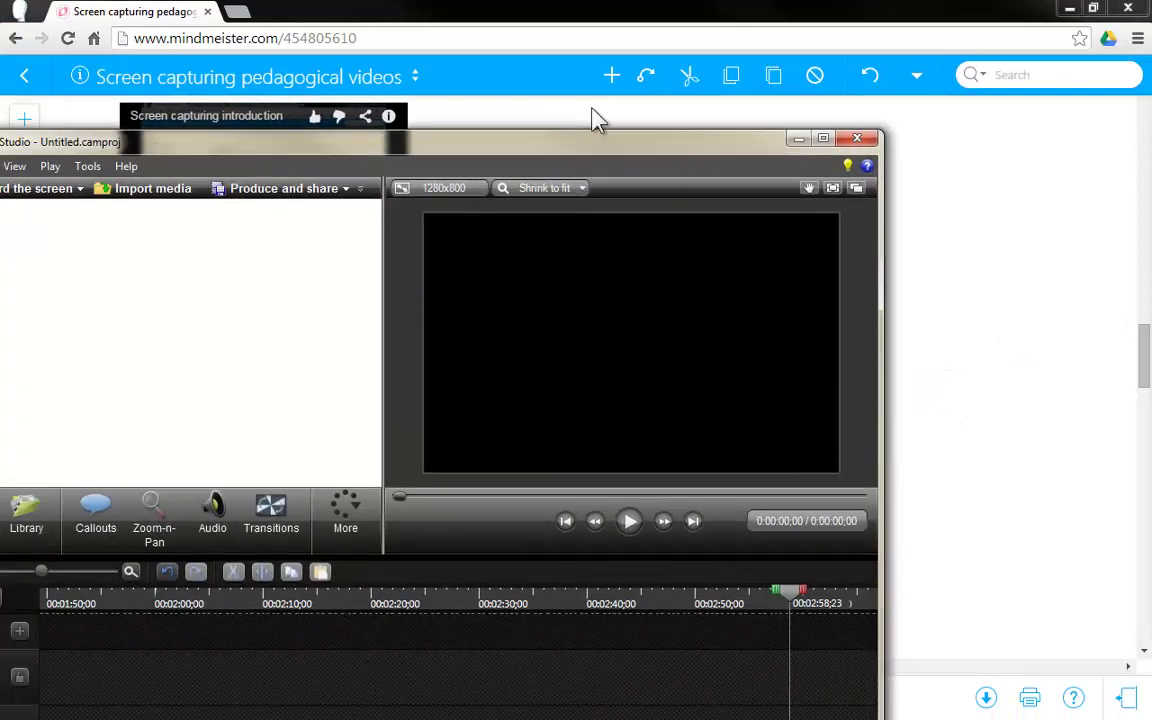
{"action": "left_click_drag", "start_coordinate": [593, 118], "coordinate": [689, 33]}
{"action": "double_click", "coordinate": [689, 33]}
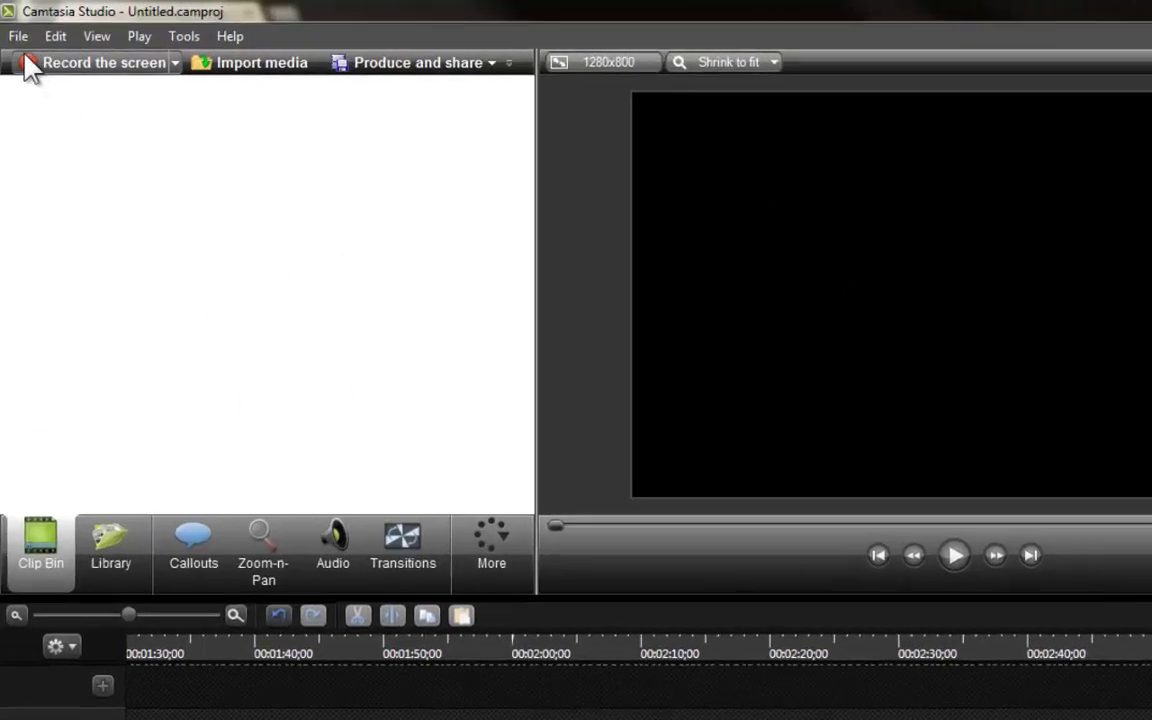
{"action": "left_click", "coordinate": [16, 31]}
{"action": "mouse_move", "coordinate": [72, 55]}
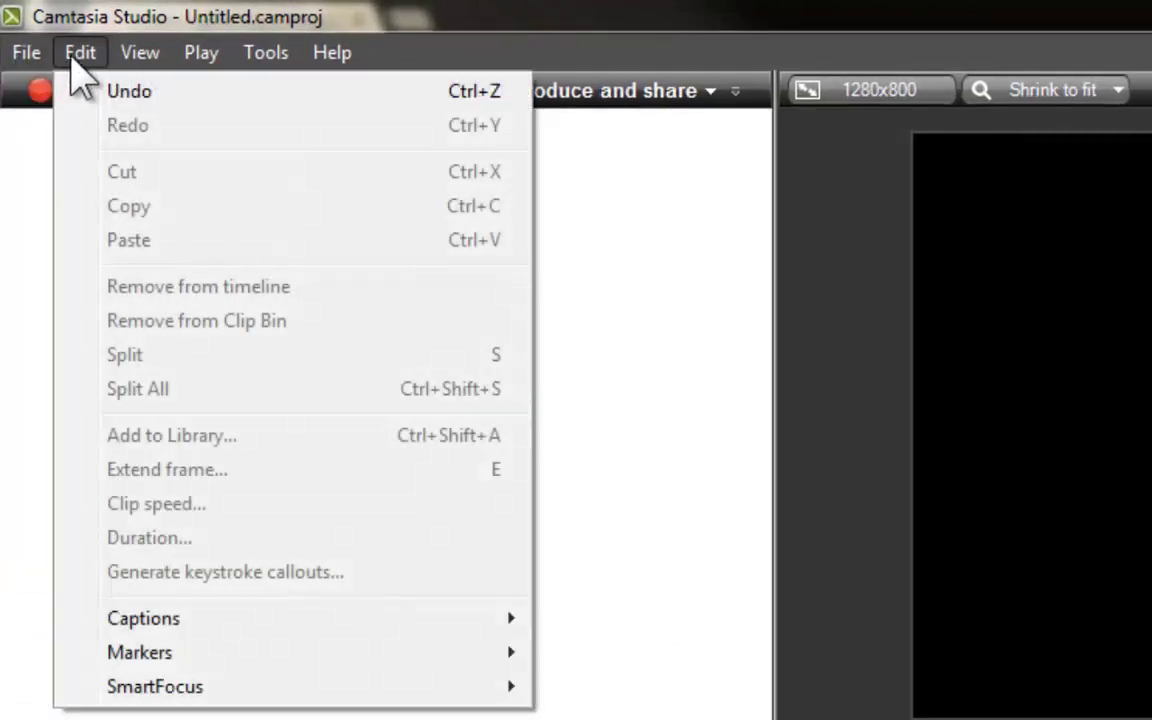
{"action": "mouse_move", "coordinate": [138, 62]}
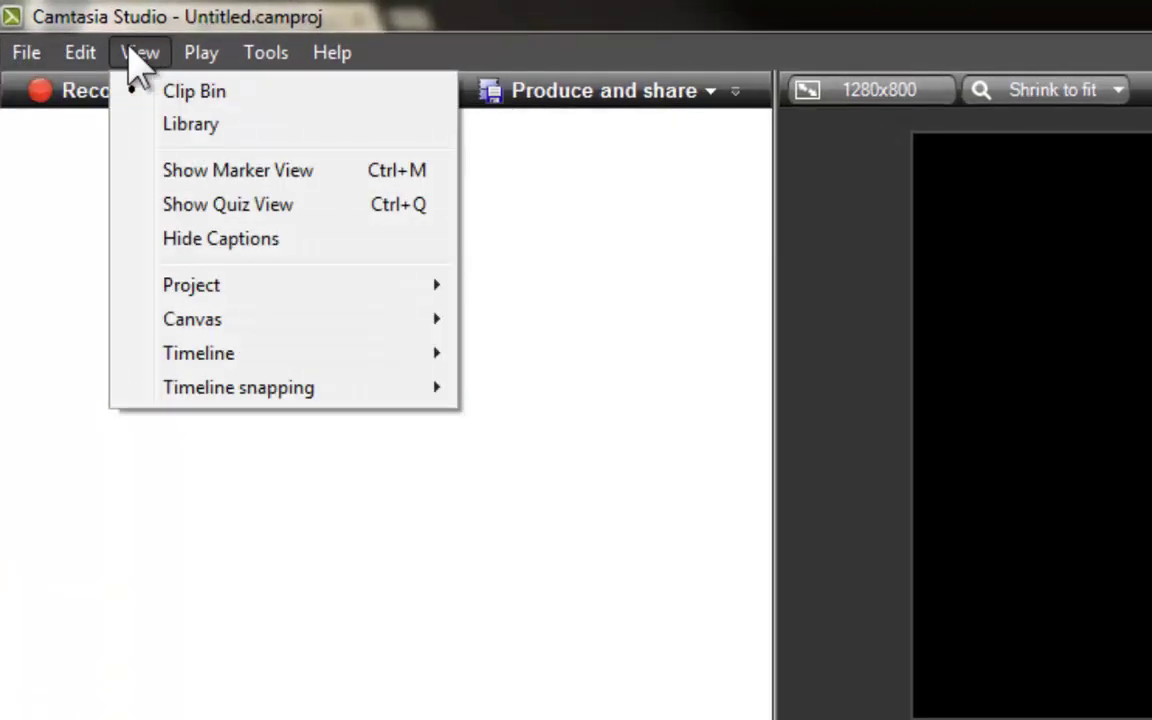
{"action": "mouse_move", "coordinate": [200, 62]}
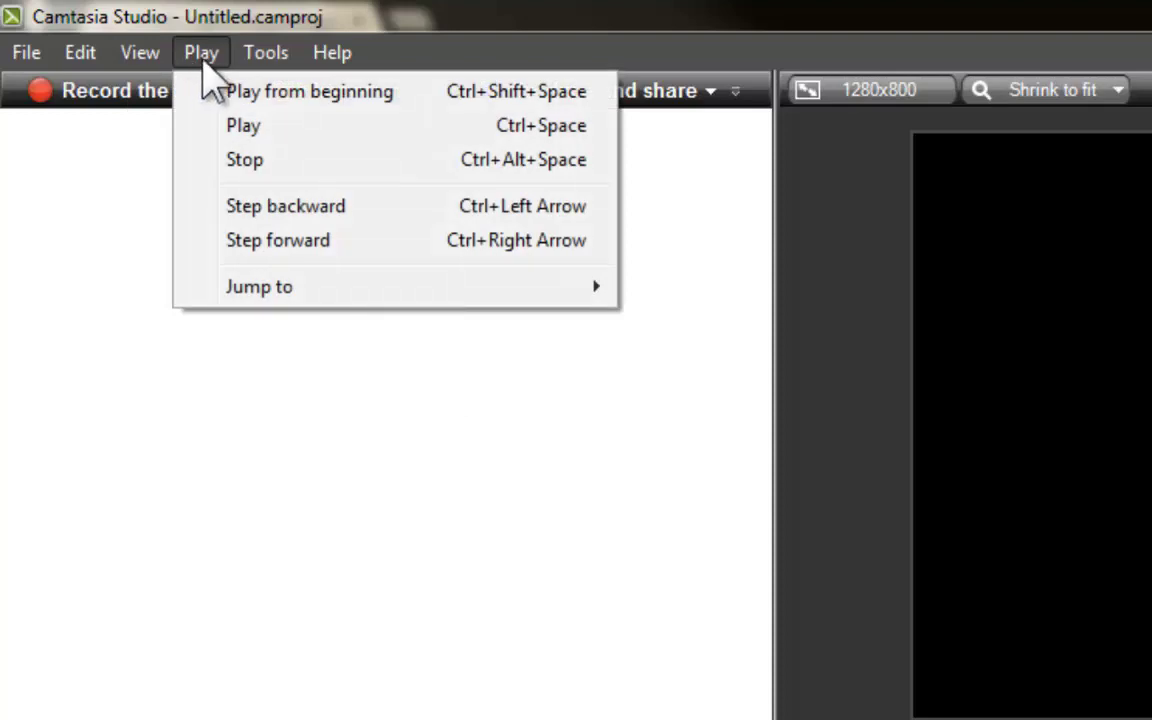
{"action": "mouse_move", "coordinate": [270, 64]}
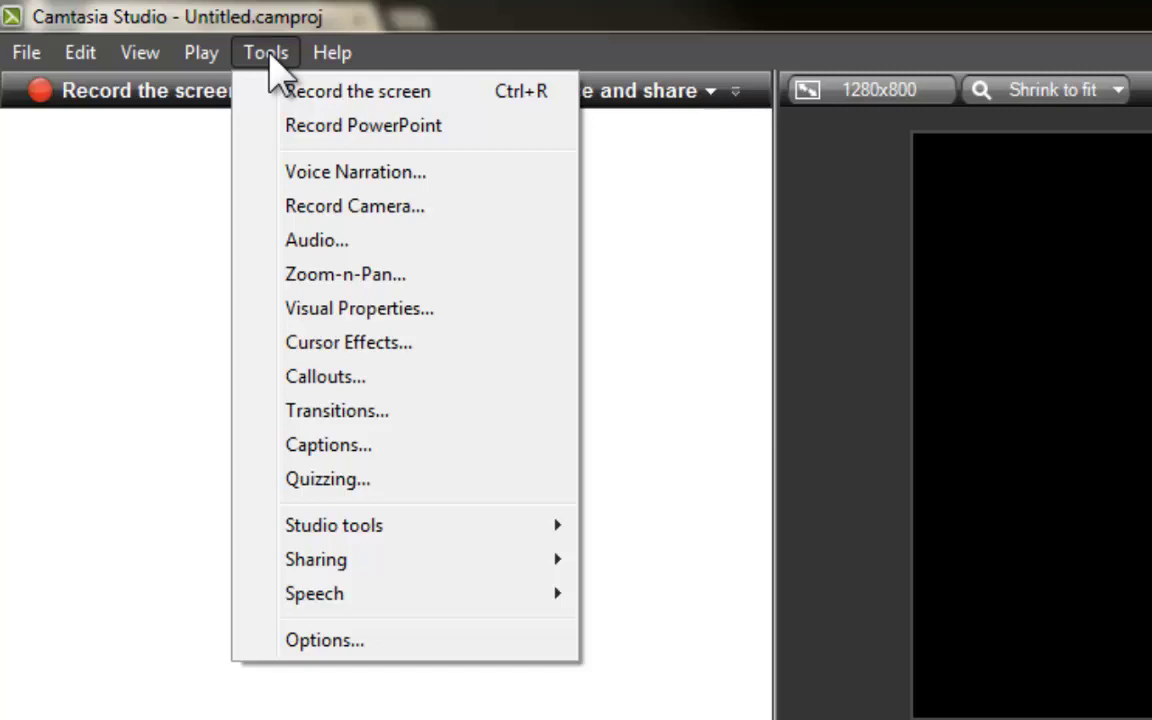
Import Newsmap example.camrec from the Screen capturing pedagogical videos folder into the Clip Bin.
{"action": "left_click", "coordinate": [268, 57]}
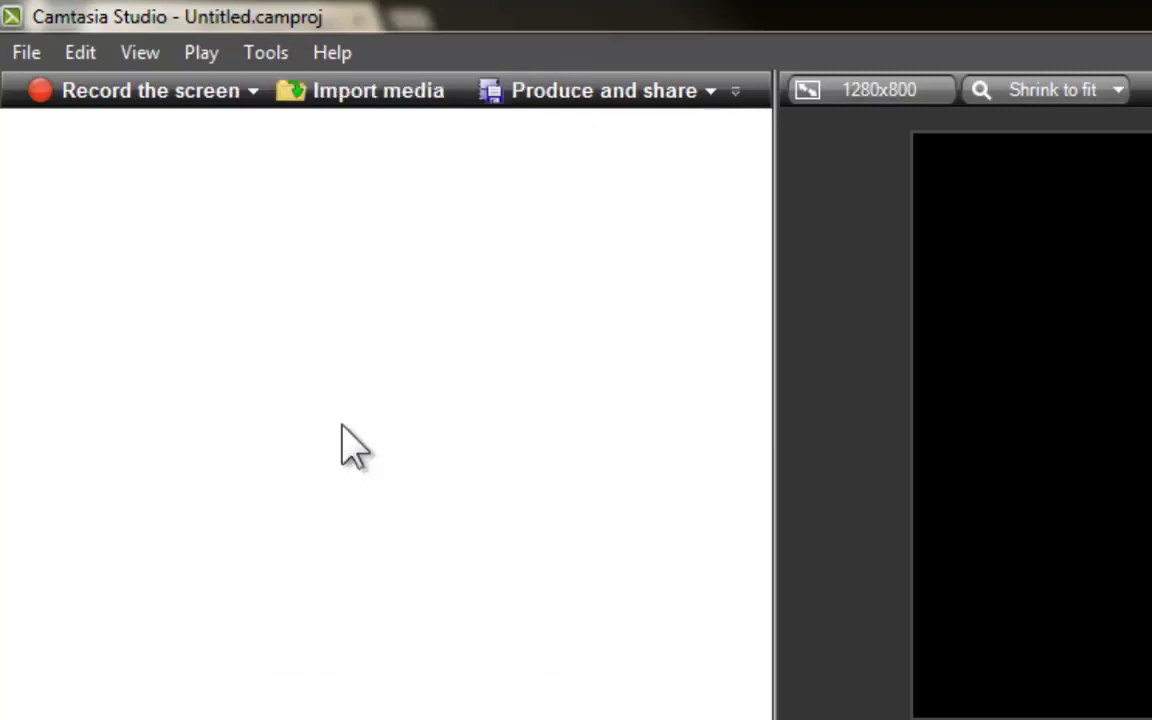
{"action": "right_click", "coordinate": [342, 447]}
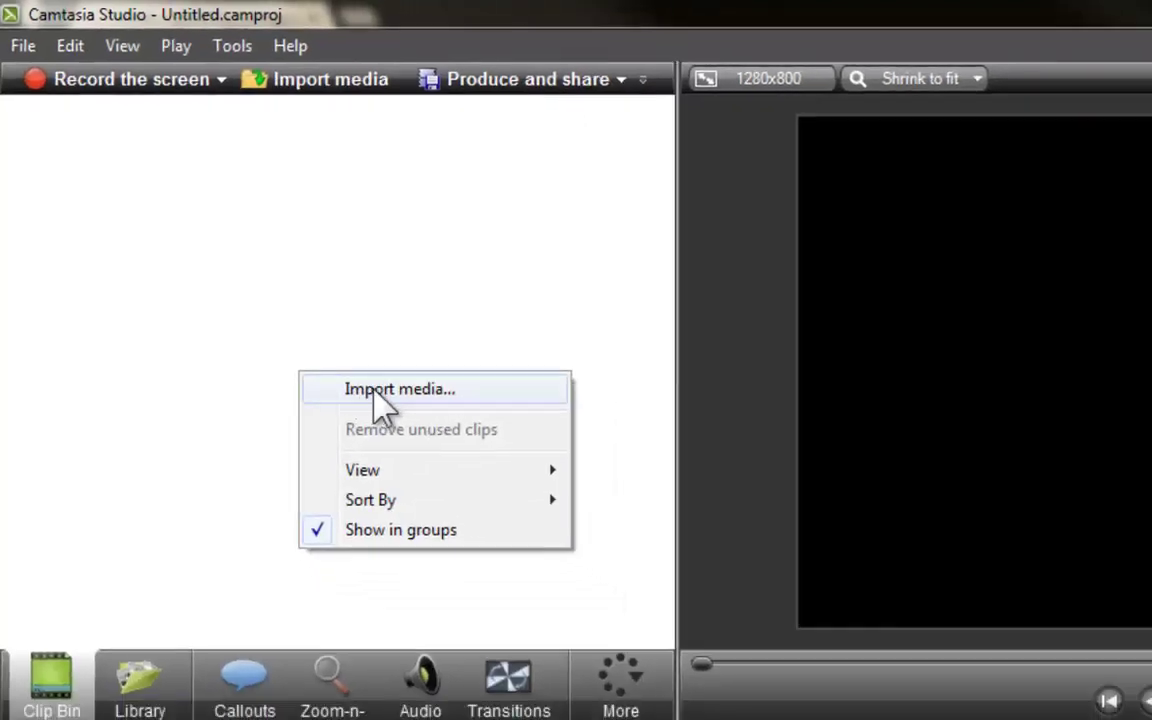
{"action": "left_click", "coordinate": [429, 443]}
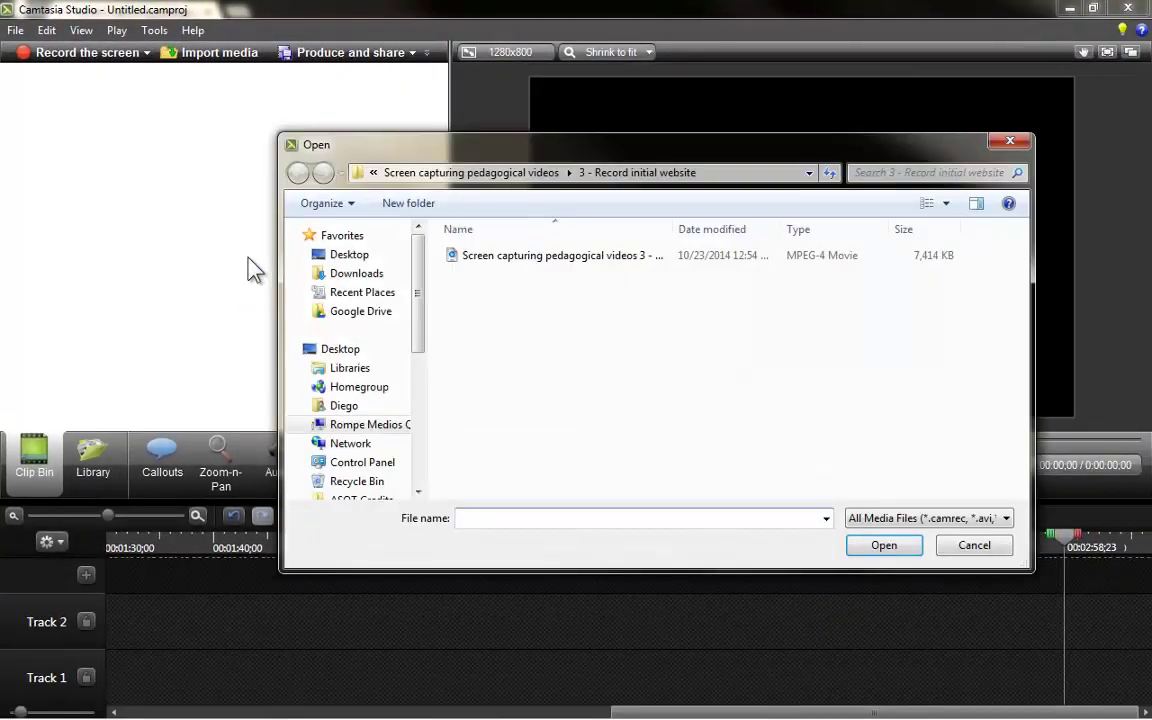
{"action": "left_click", "coordinate": [505, 173]}
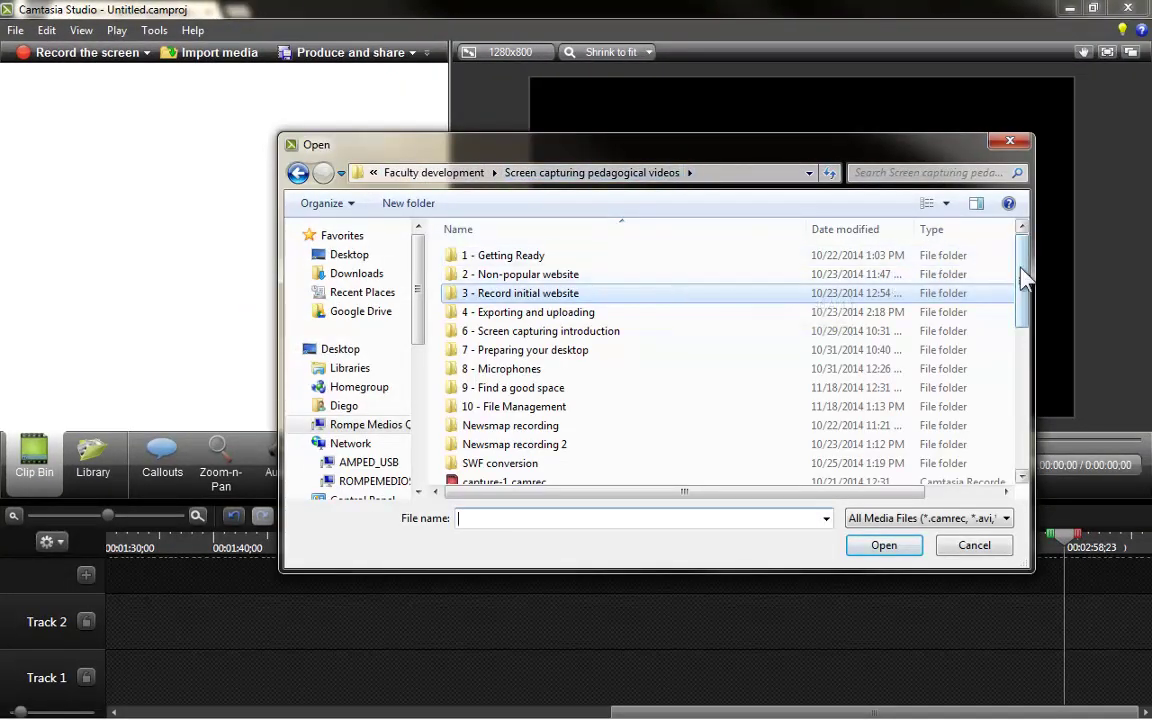
{"action": "left_click_drag", "start_coordinate": [1022, 240], "coordinate": [1030, 345]}
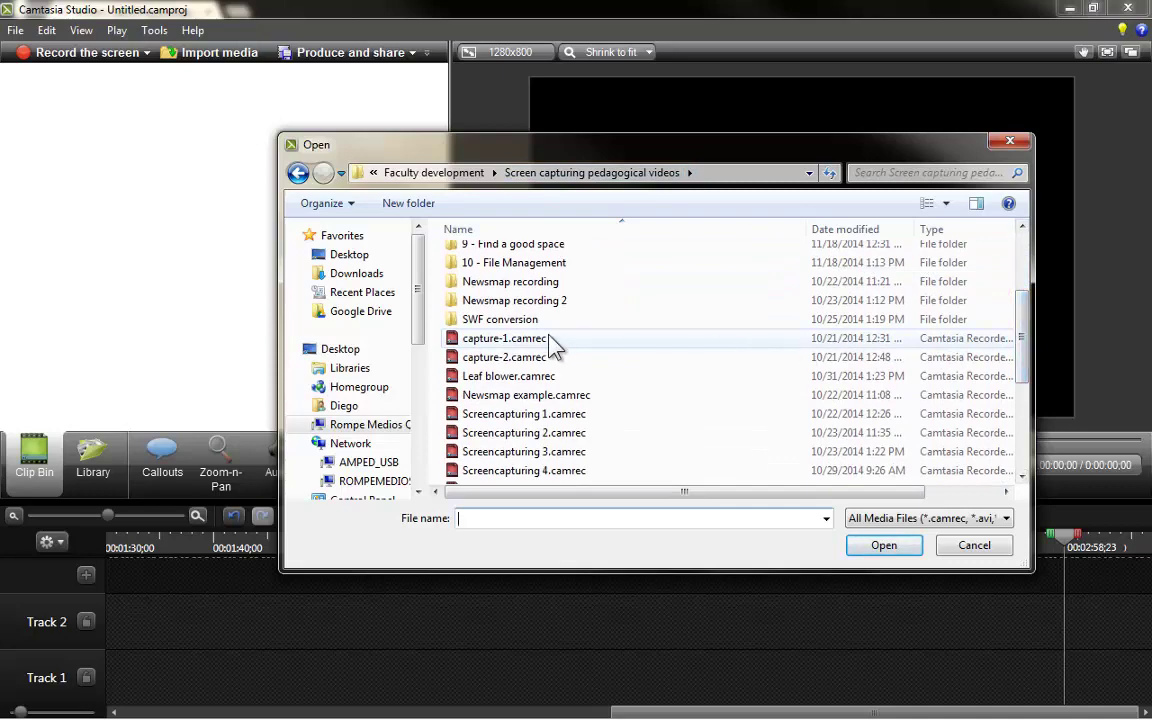
{"action": "left_click", "coordinate": [530, 376]}
{"action": "left_click", "coordinate": [540, 395]}
{"action": "left_click", "coordinate": [884, 548]}
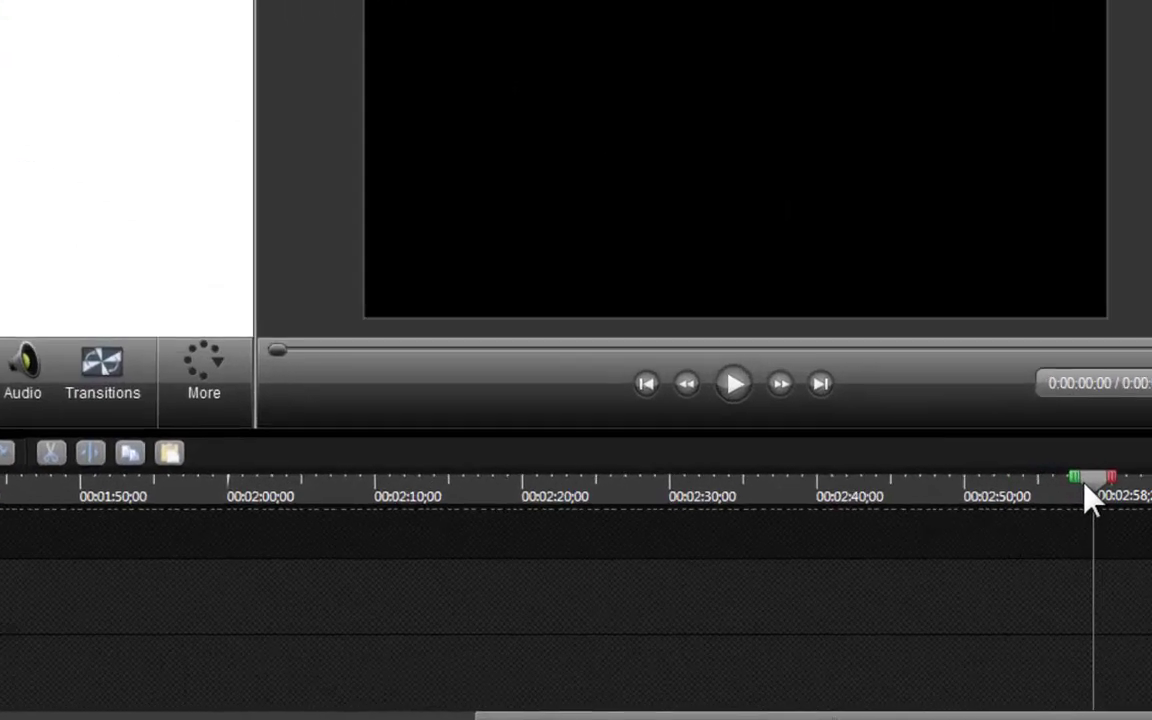
Scroll the timeline back to its start and set the playhead at 00:00:02;03.
{"action": "left_click_drag", "start_coordinate": [1055, 544], "coordinate": [780, 554]}
{"action": "left_click_drag", "start_coordinate": [597, 435], "coordinate": [405, 398]}
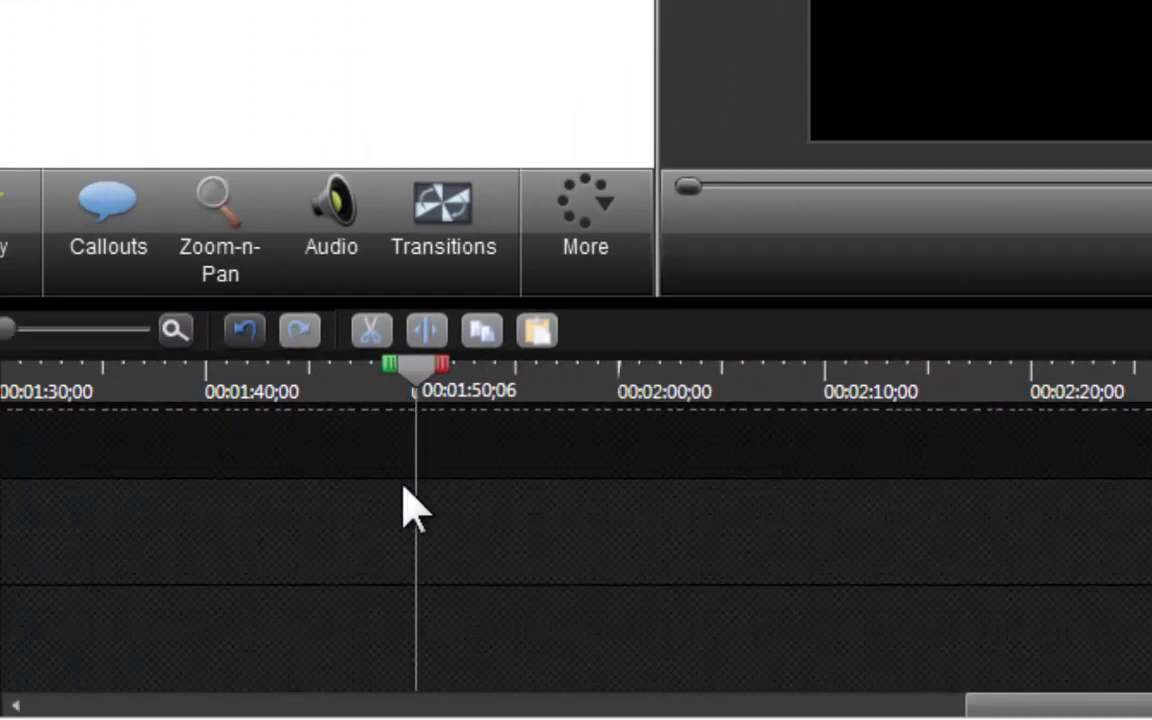
{"action": "left_click_drag", "start_coordinate": [423, 380], "coordinate": [906, 382]}
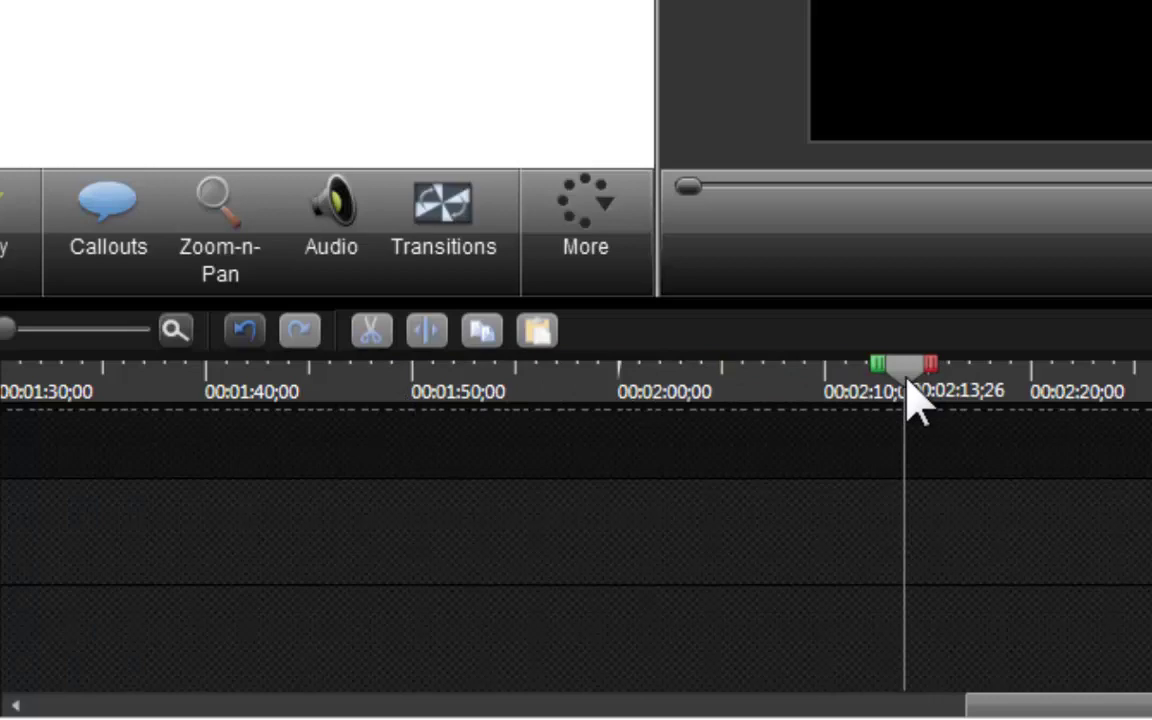
{"action": "left_click_drag", "start_coordinate": [1079, 702], "coordinate": [57, 713]}
{"action": "left_click", "coordinate": [67, 385]}
{"action": "left_click_drag", "start_coordinate": [67, 385], "coordinate": [3, 386]}
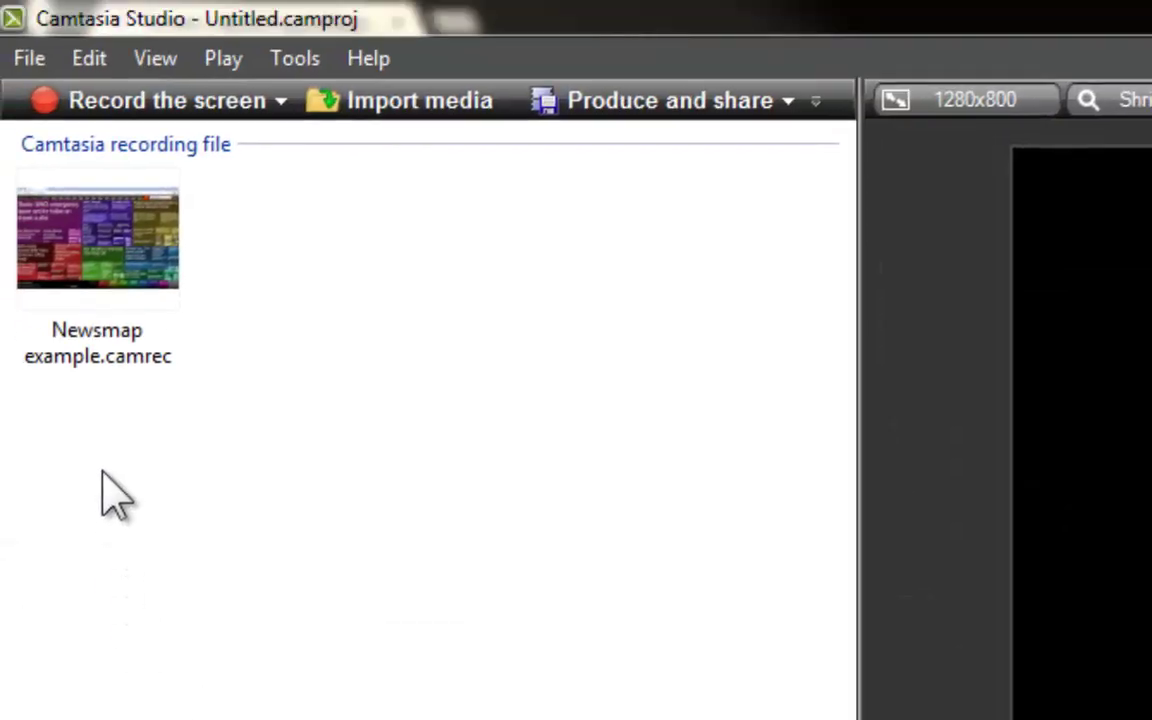
Add the Newsmap clip to the timeline at the playhead, then scrub to 0:00:41;27.
{"action": "left_click", "coordinate": [116, 237]}
{"action": "right_click", "coordinate": [120, 245]}
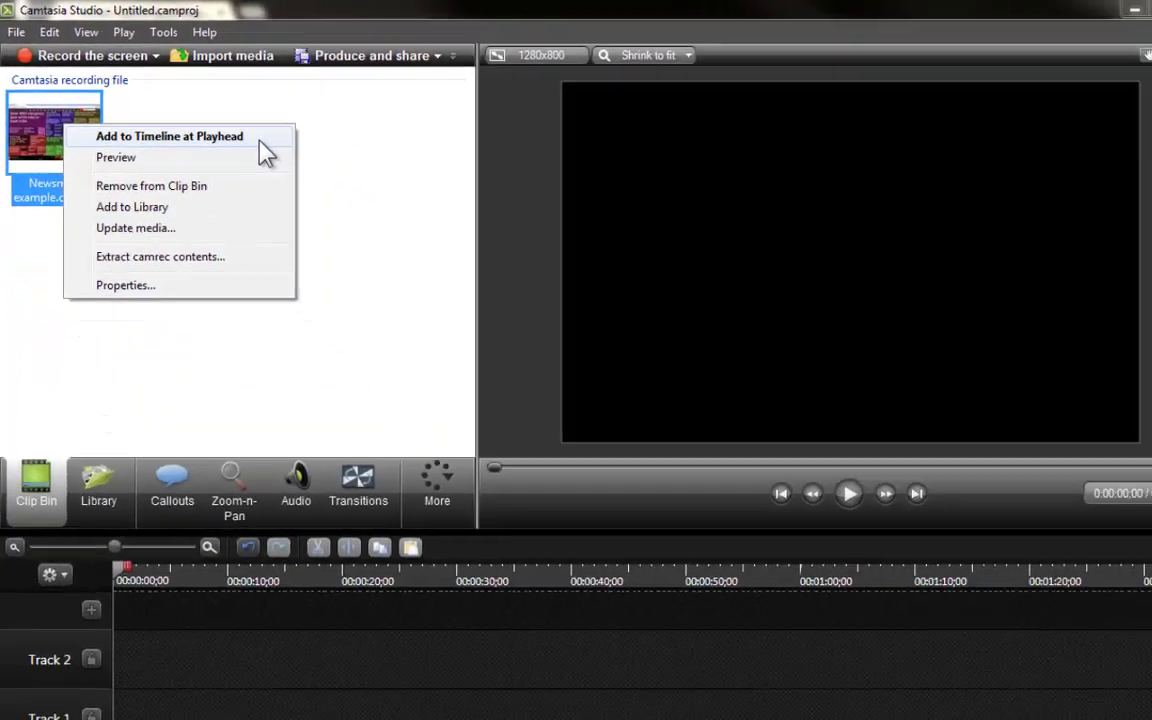
{"action": "left_click", "coordinate": [467, 250]}
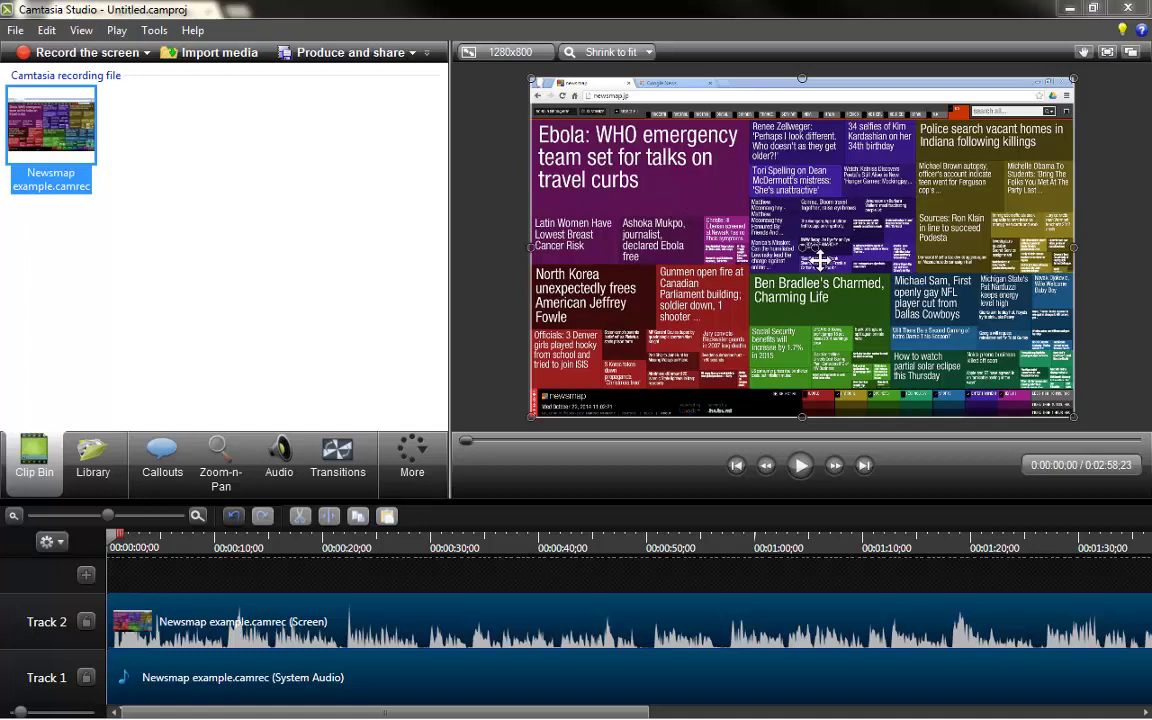
{"action": "left_click_drag", "start_coordinate": [421, 559], "coordinate": [559, 548]}
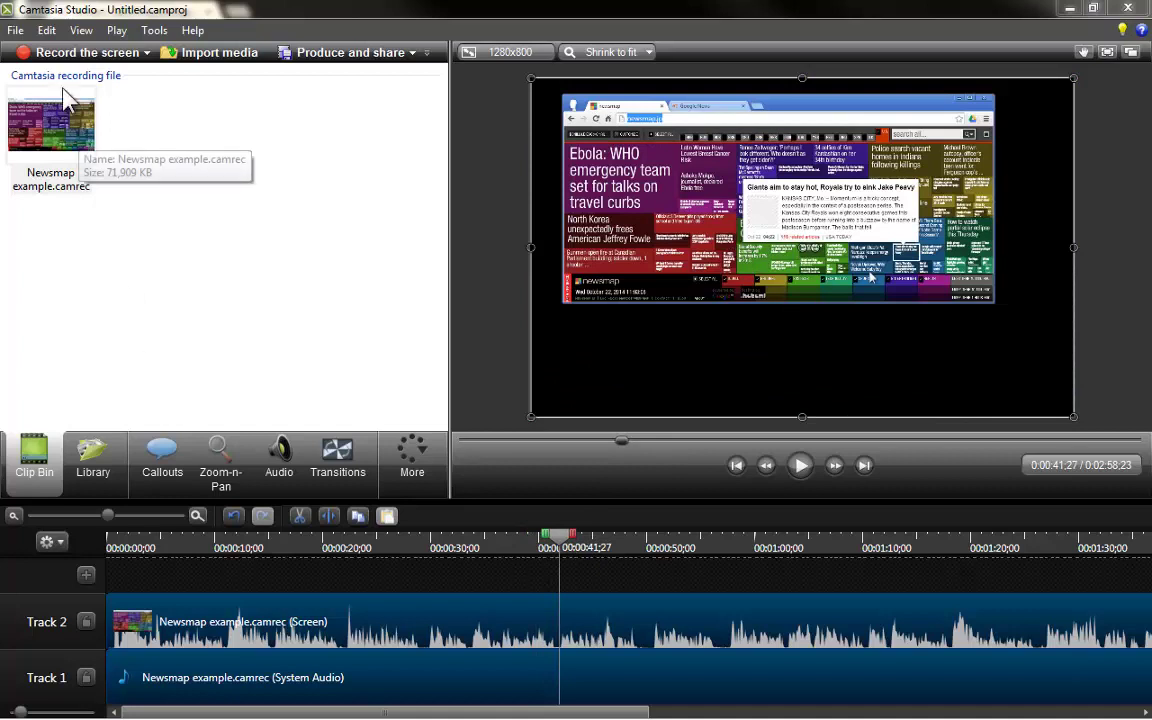
Undo the clip placement, then drag the Newsmap clip onto Tracks 3 and 2 starting at 0:00.
{"action": "left_click", "coordinate": [47, 30]}
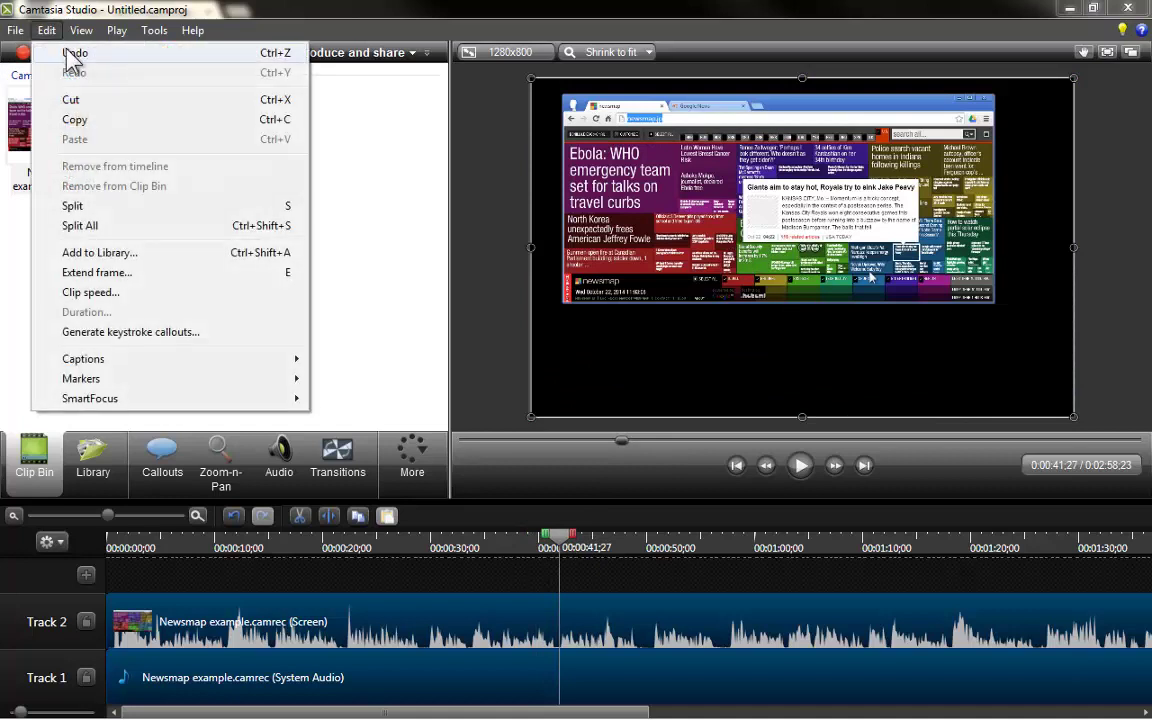
{"action": "left_click", "coordinate": [70, 52]}
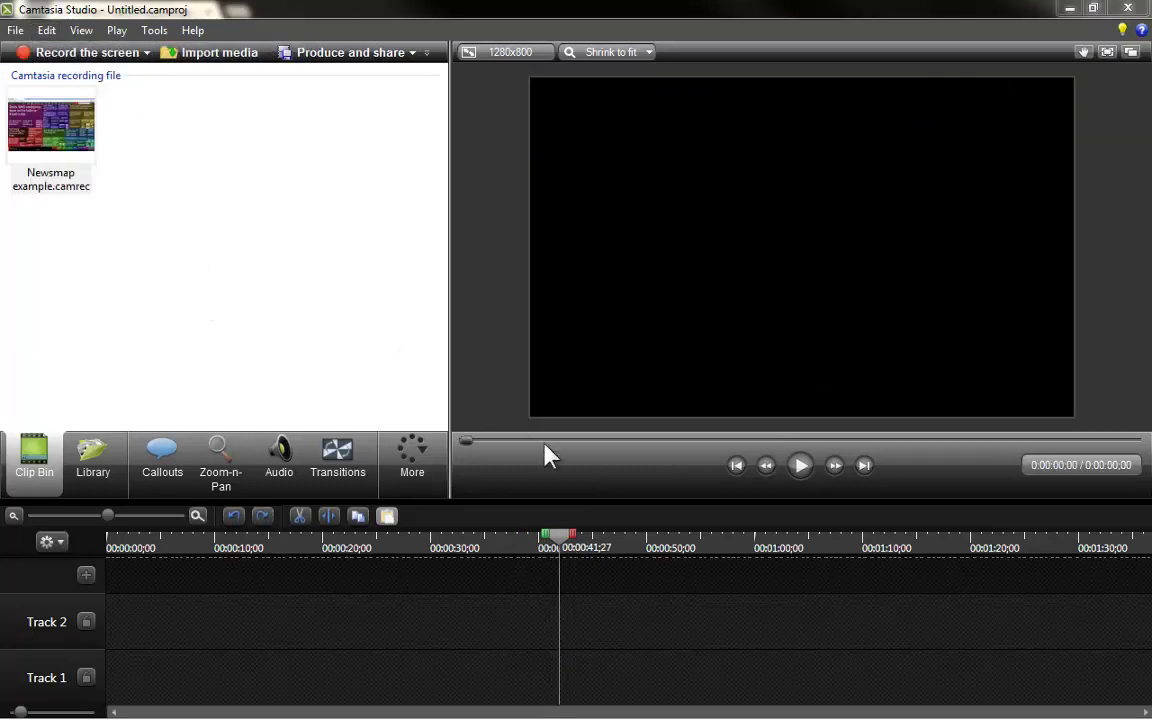
{"action": "left_click", "coordinate": [57, 147]}
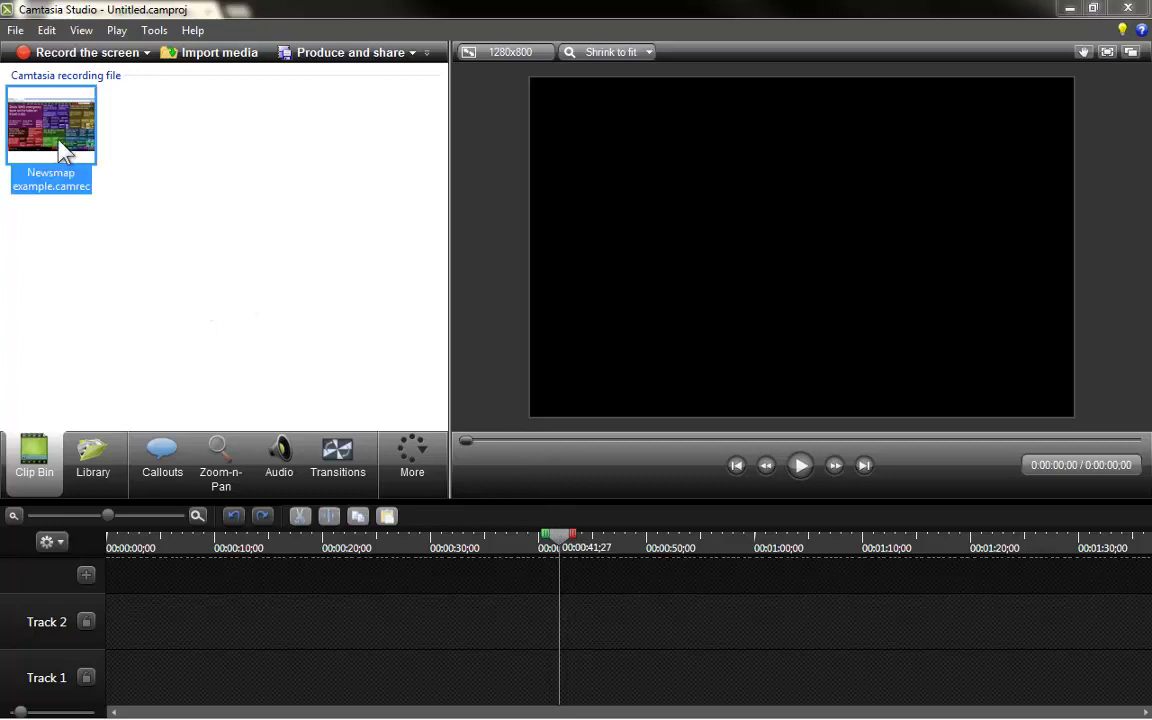
{"action": "left_click_drag", "start_coordinate": [40, 115], "coordinate": [242, 645]}
{"action": "left_click", "coordinate": [305, 277]}
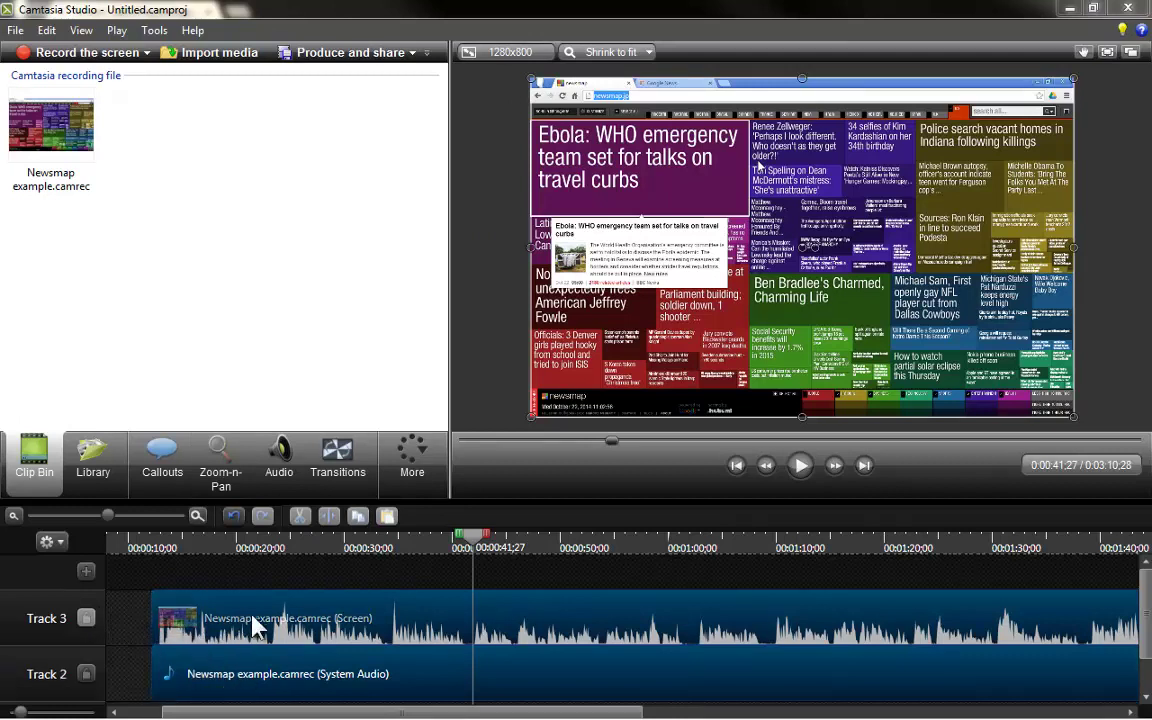
{"action": "left_click_drag", "start_coordinate": [276, 713], "coordinate": [224, 714]}
{"action": "left_click_drag", "start_coordinate": [305, 612], "coordinate": [164, 628]}
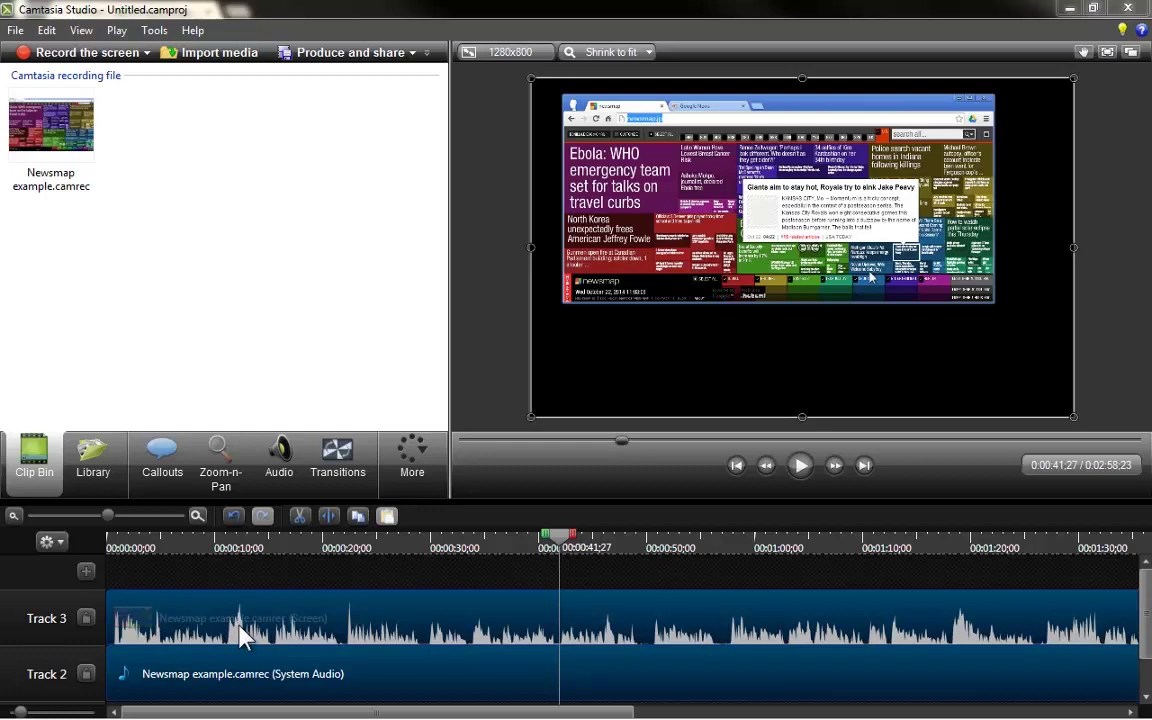
Jump to 0:16:02 and look through the Zoom-n-Pan, Audio, Transitions and Visual Properties panels.
{"action": "left_click", "coordinate": [283, 548]}
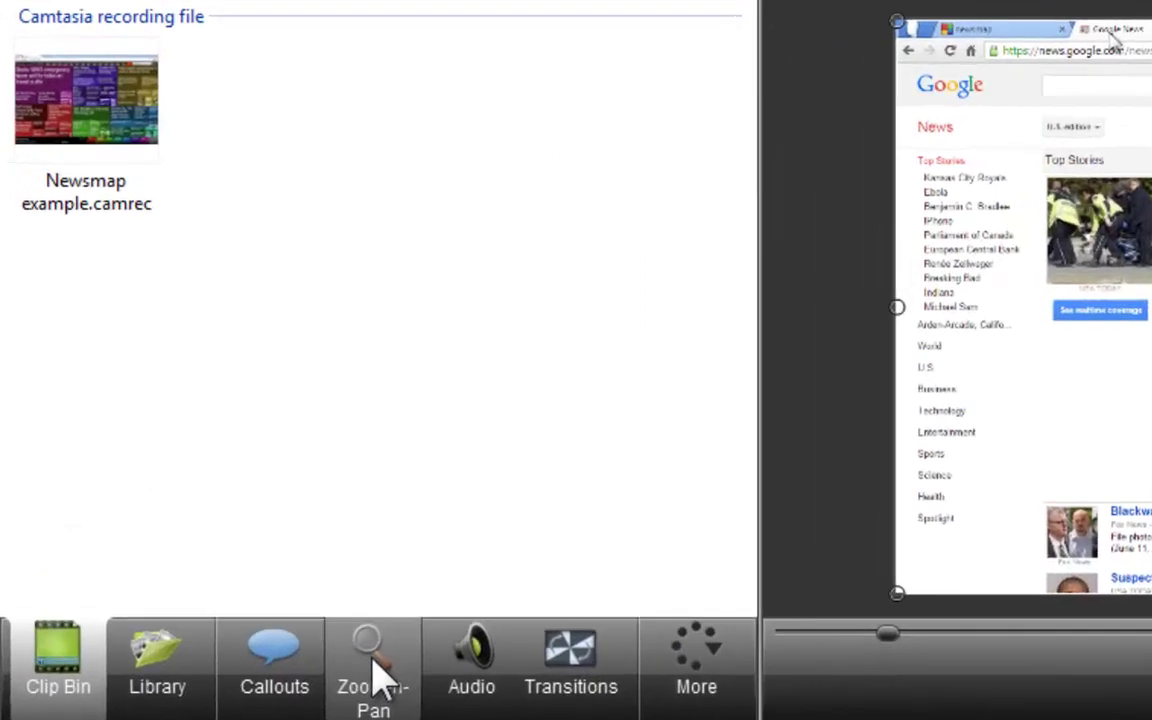
{"action": "left_click", "coordinate": [228, 468]}
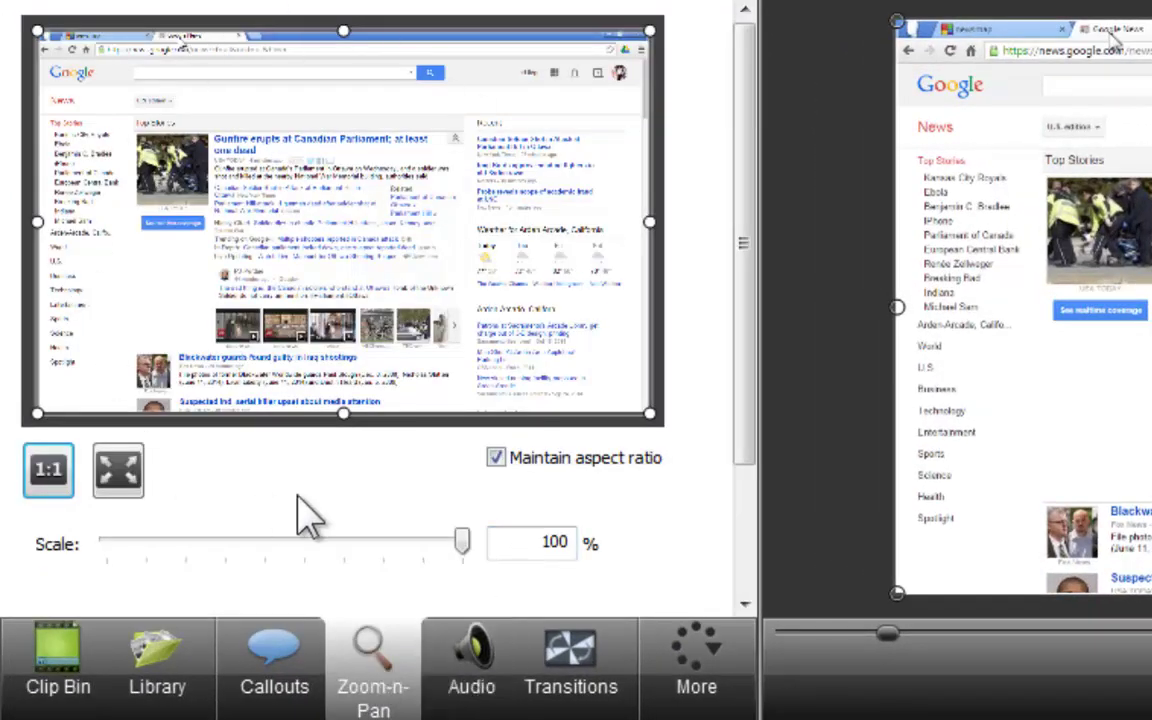
{"action": "left_click", "coordinate": [482, 682]}
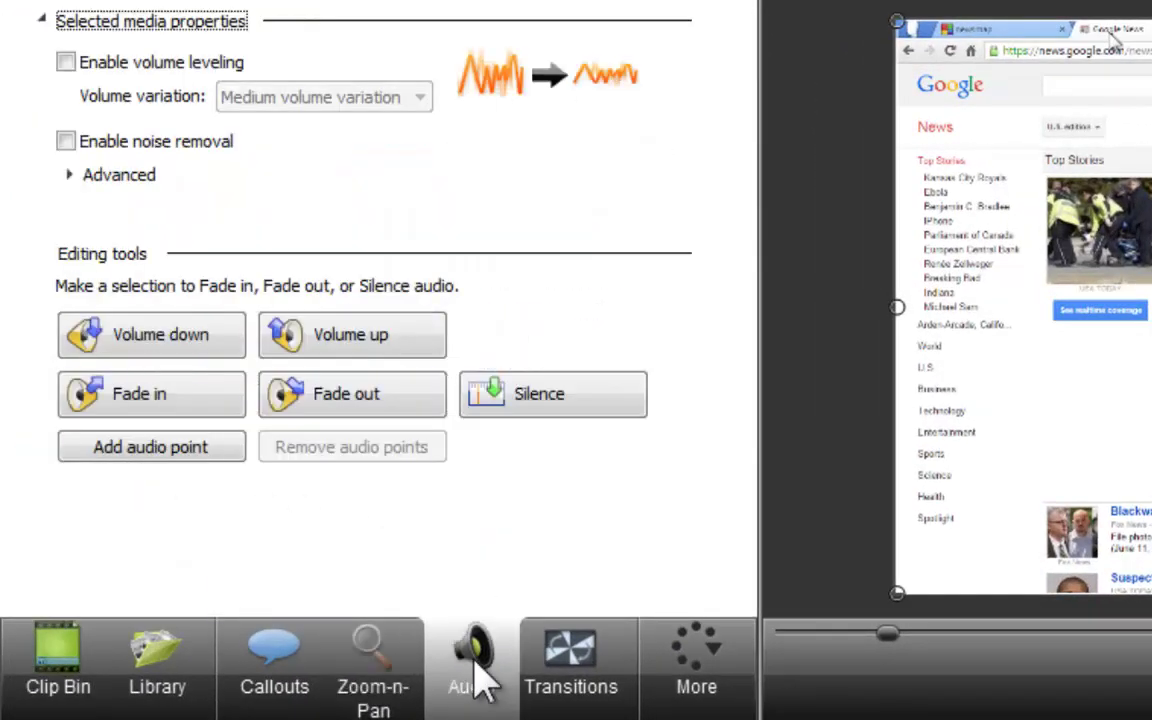
{"action": "left_click", "coordinate": [586, 680]}
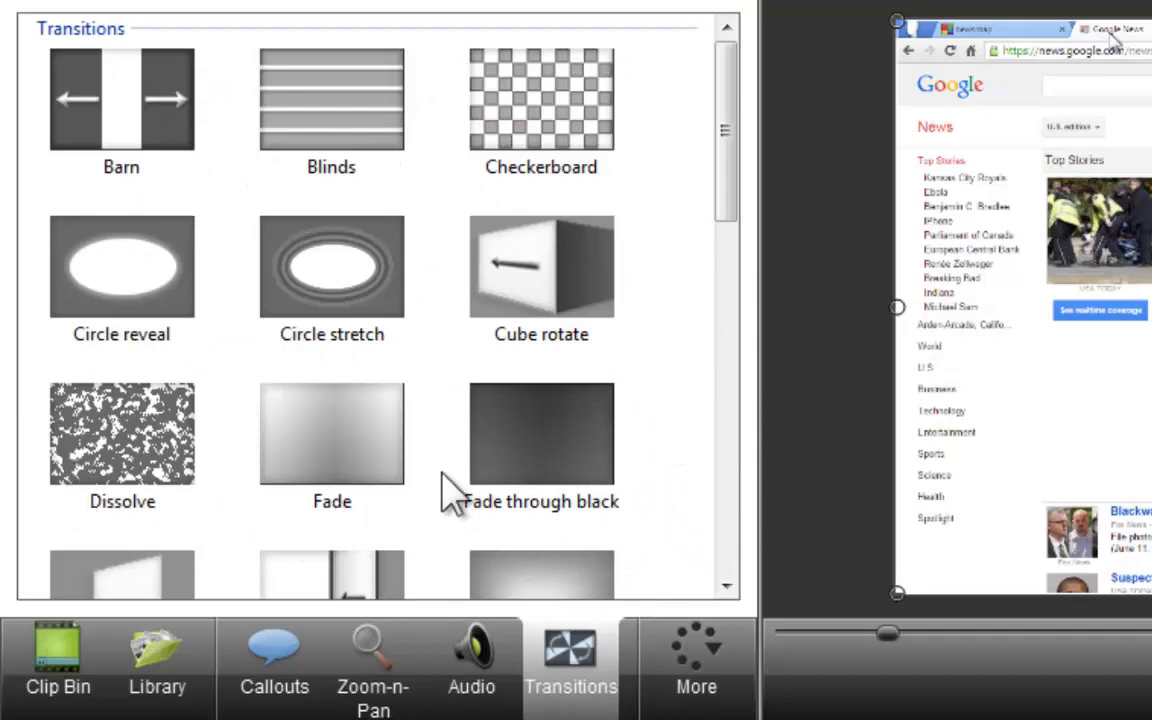
{"action": "left_click", "coordinate": [676, 681]}
{"action": "left_click", "coordinate": [690, 716]}
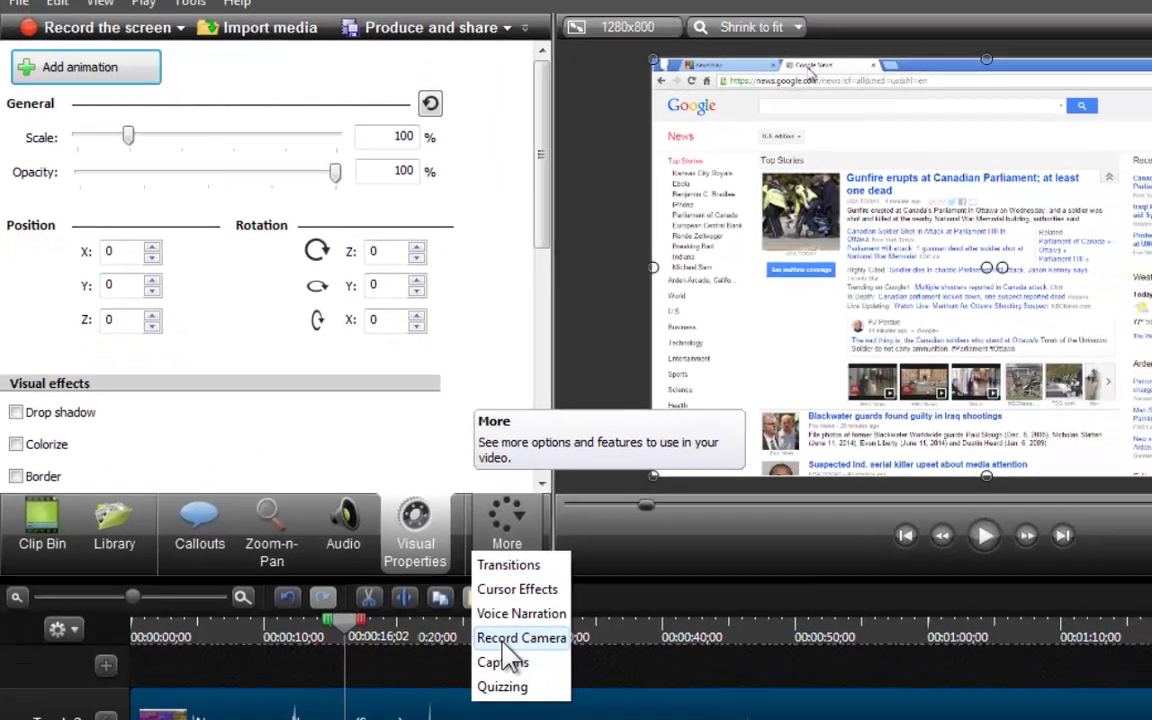
{"action": "left_click", "coordinate": [409, 564]}
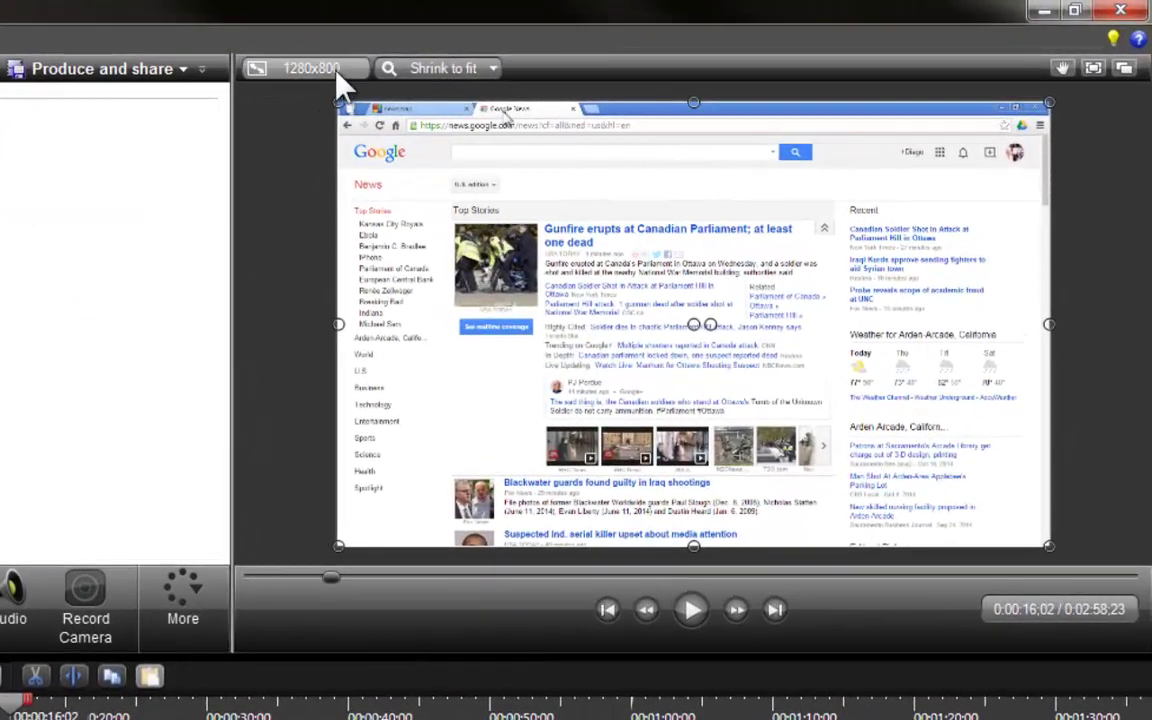
{"action": "left_click", "coordinate": [330, 69]}
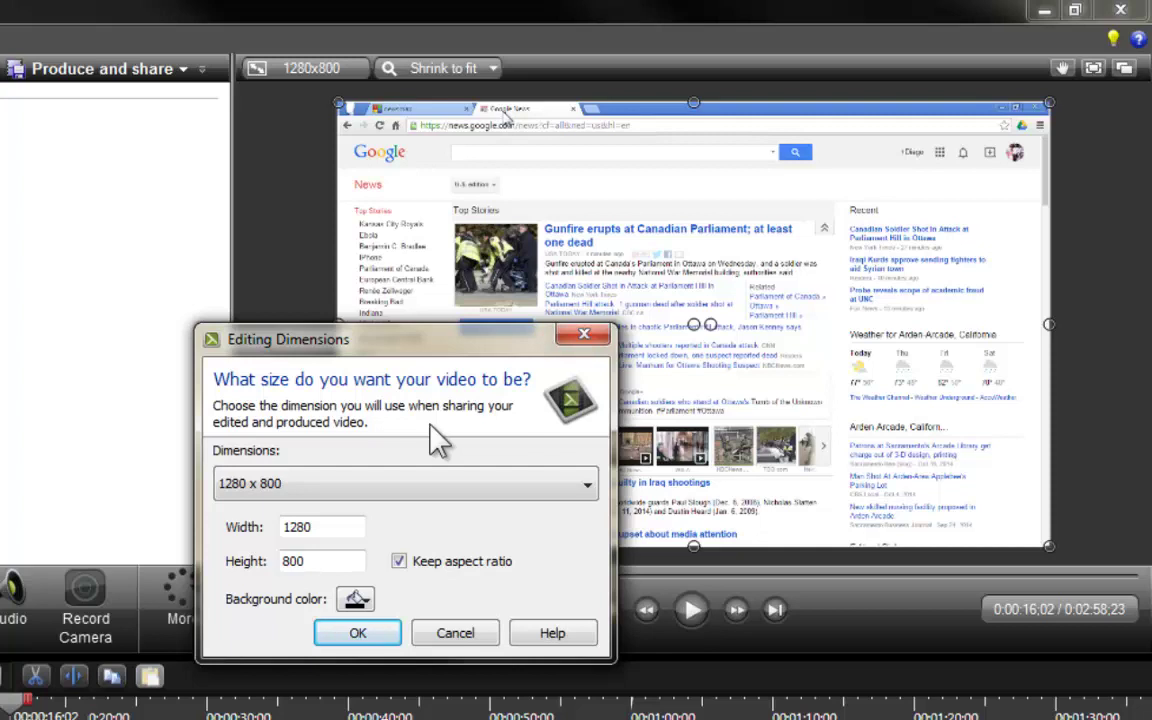
{"action": "left_click", "coordinate": [455, 632]}
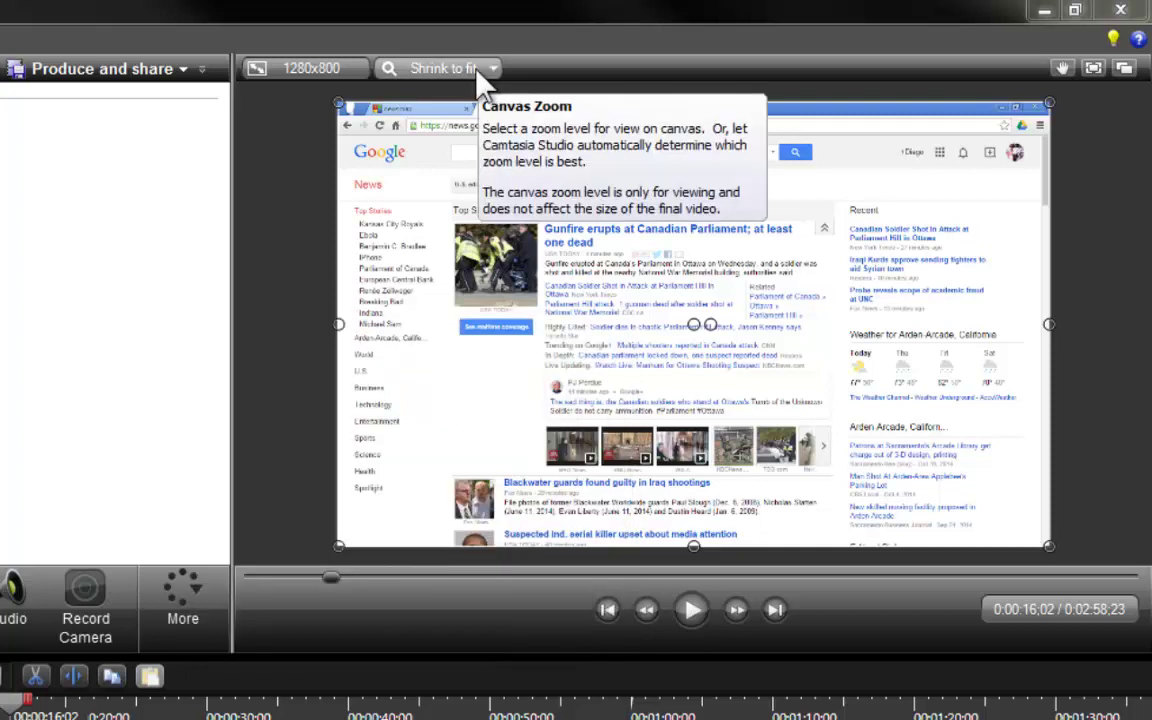
{"action": "left_click", "coordinate": [490, 70]}
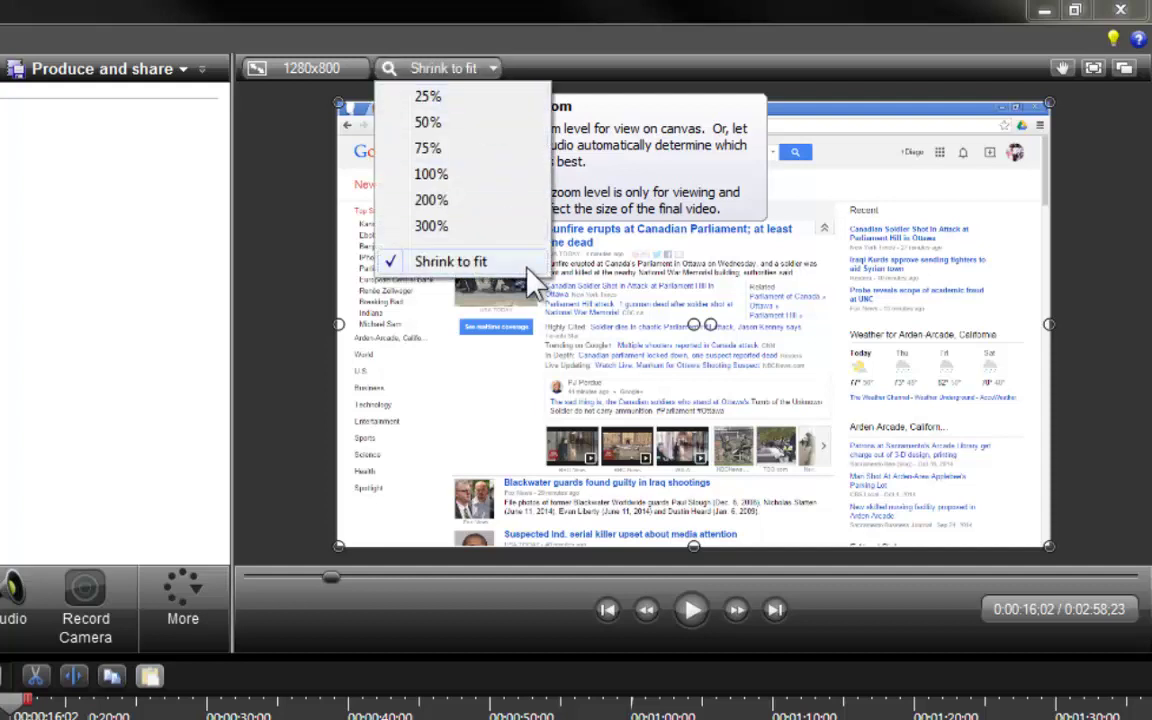
{"action": "left_click", "coordinate": [614, 45]}
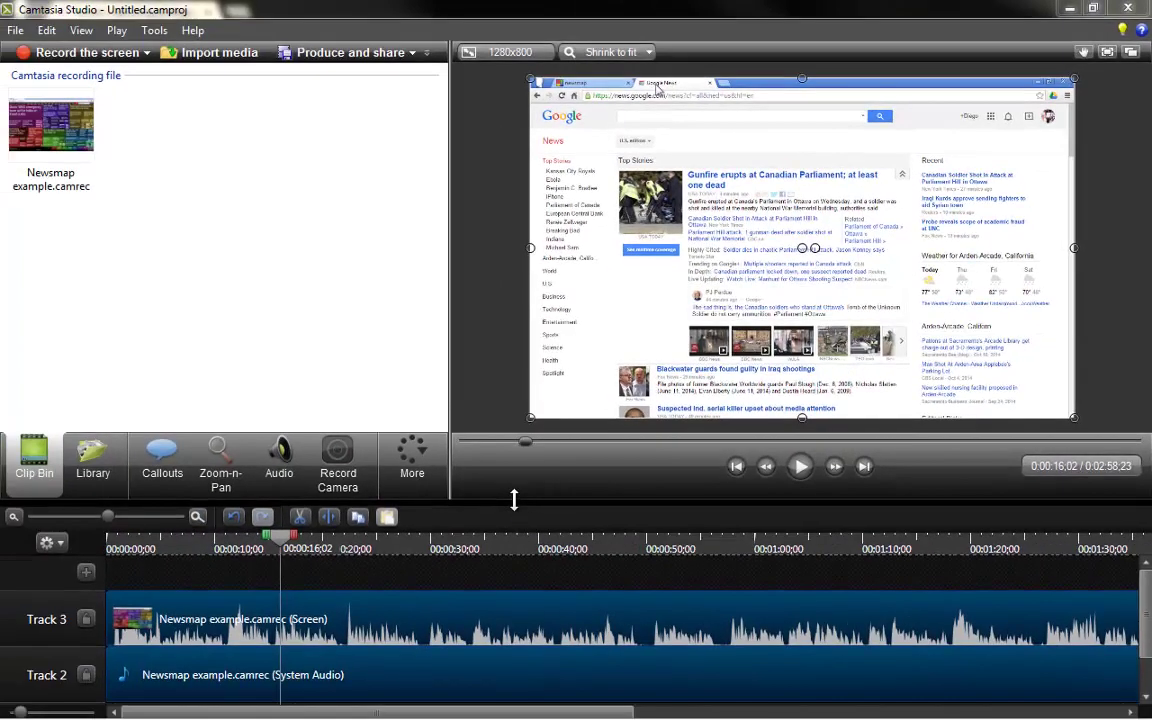
Drag the preview/timeline splitter down to make the preview larger and the timeline smaller.
{"action": "left_click_drag", "start_coordinate": [514, 498], "coordinate": [561, 536]}
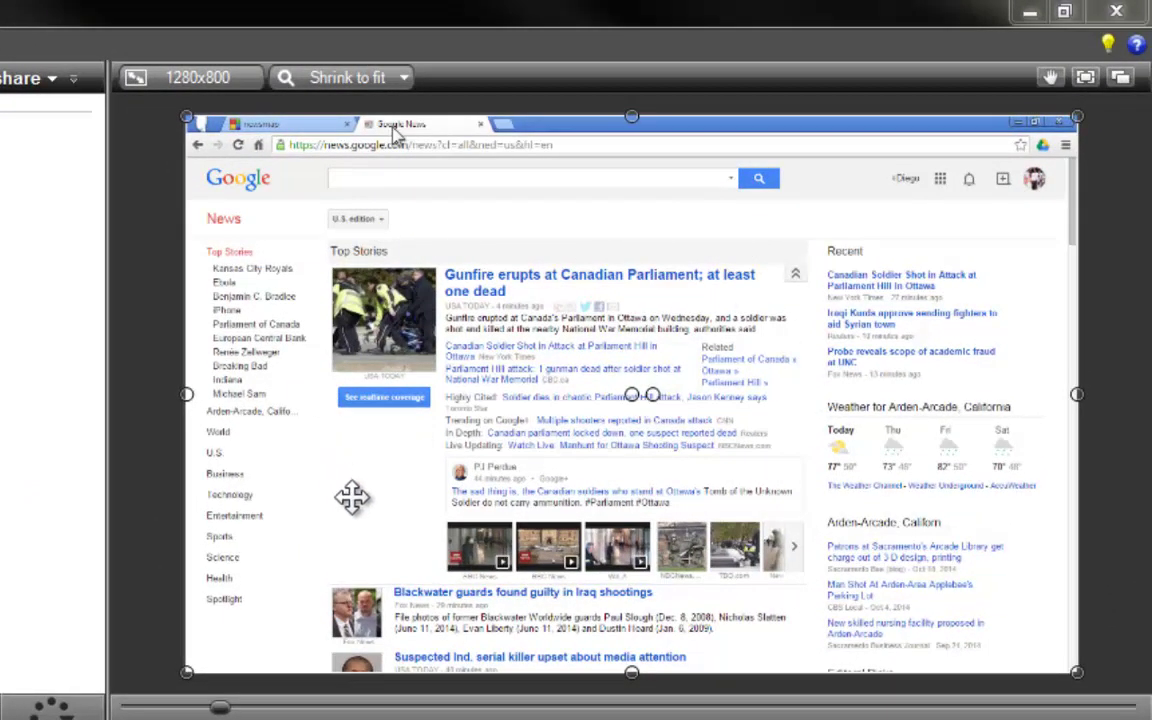
{"action": "left_click", "coordinate": [363, 82]}
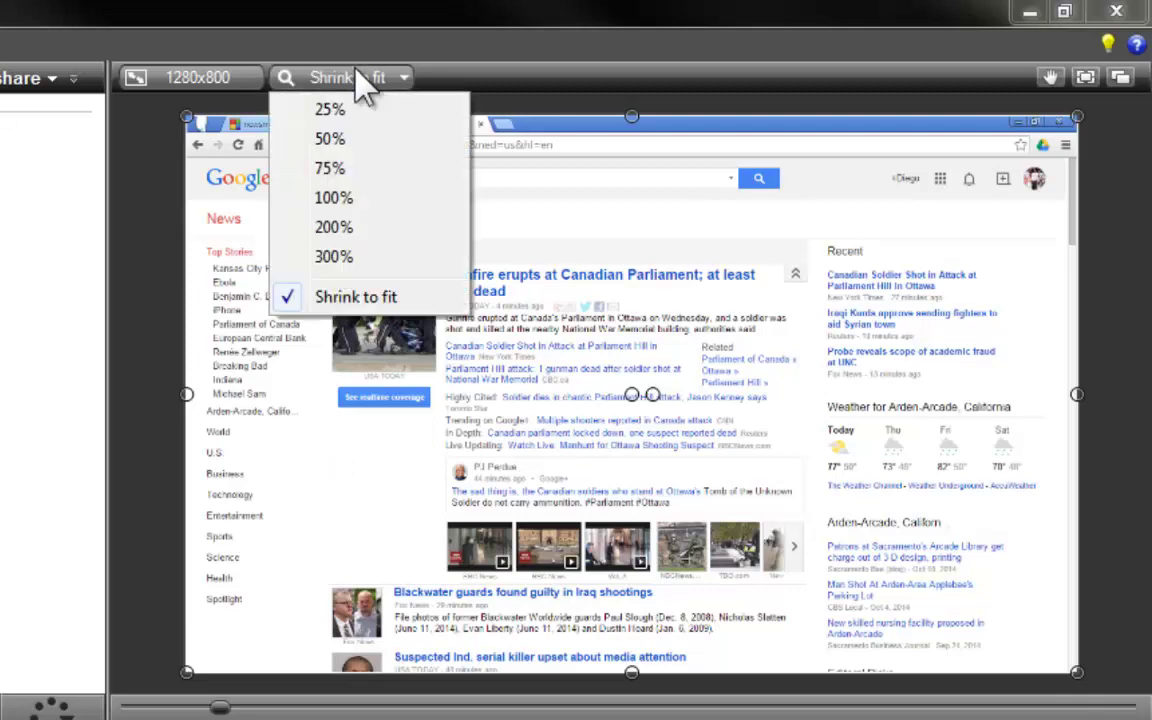
{"action": "left_click", "coordinate": [428, 197]}
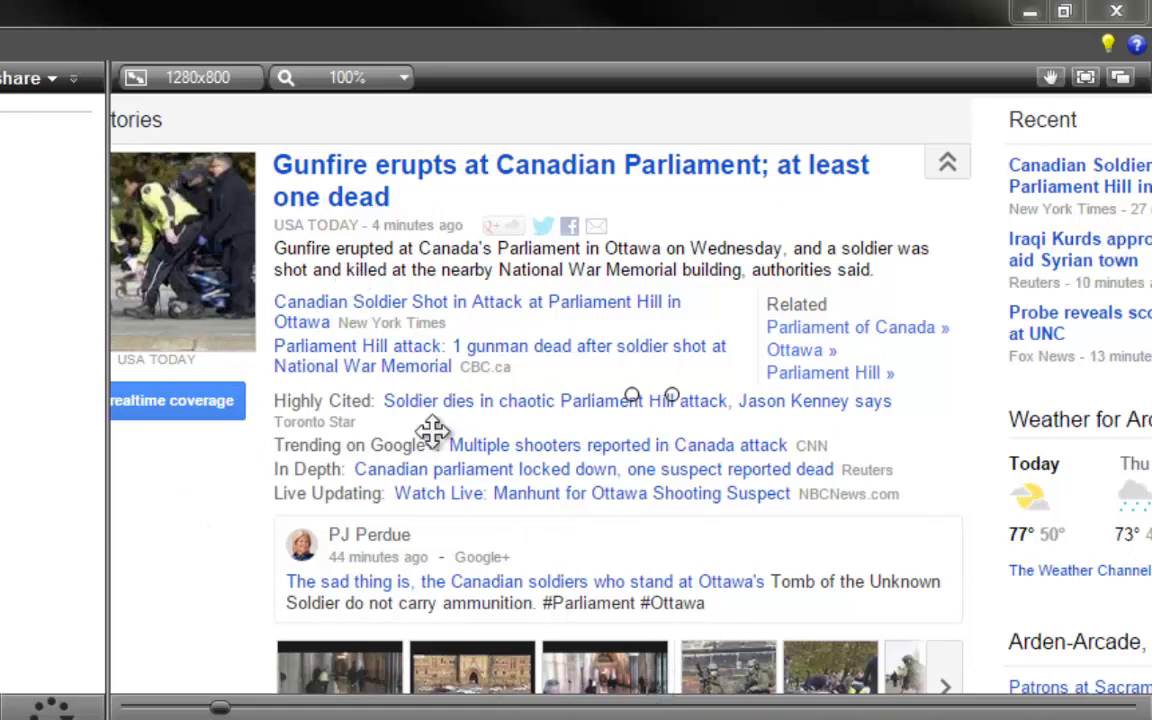
{"action": "left_click", "coordinate": [391, 89]}
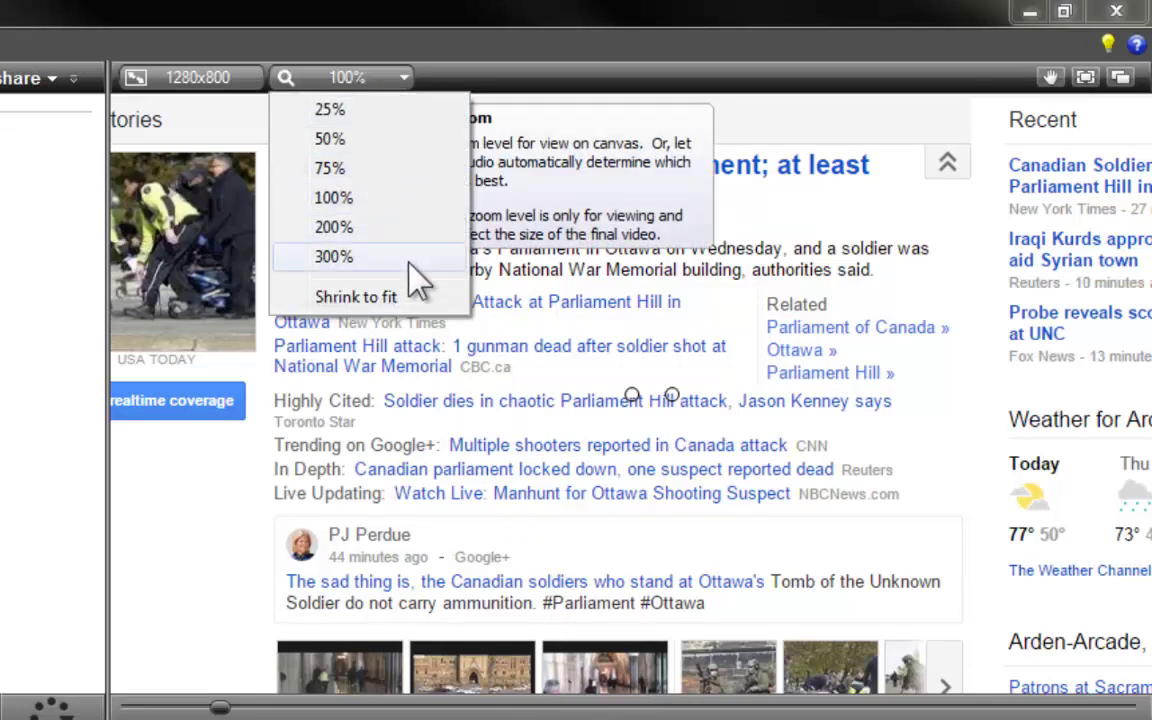
{"action": "left_click", "coordinate": [437, 316]}
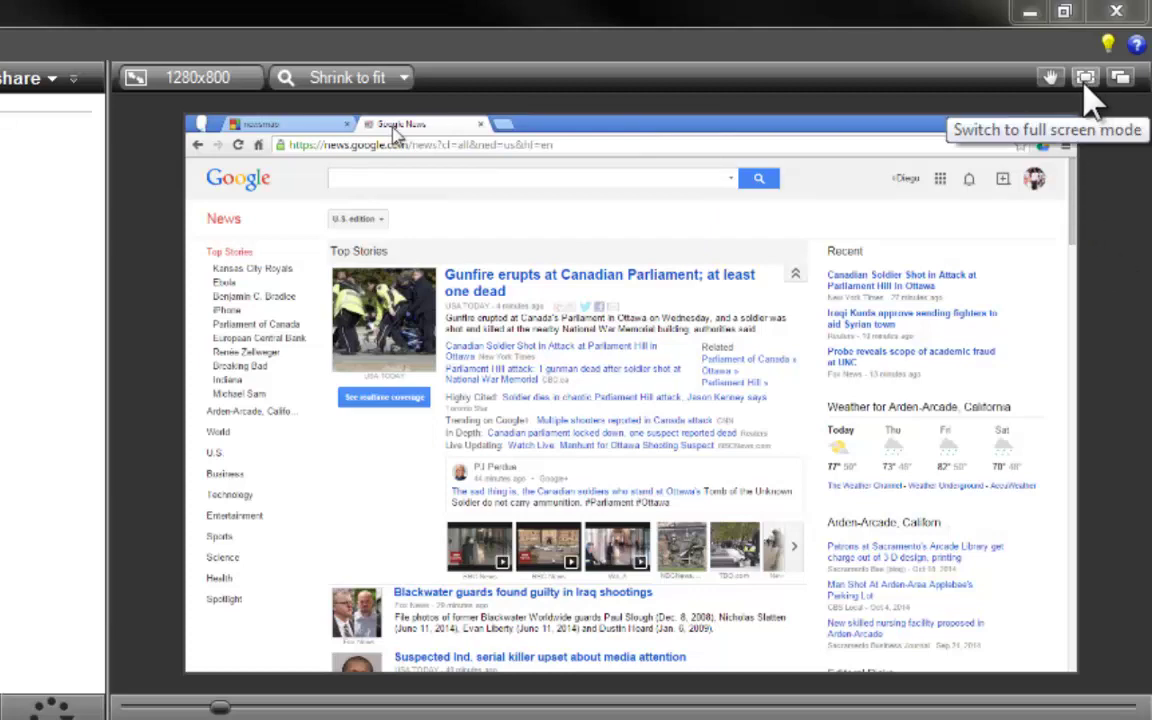
Detach the video preview into a floating window, move it, then re-dock it.
{"action": "left_click", "coordinate": [1121, 78]}
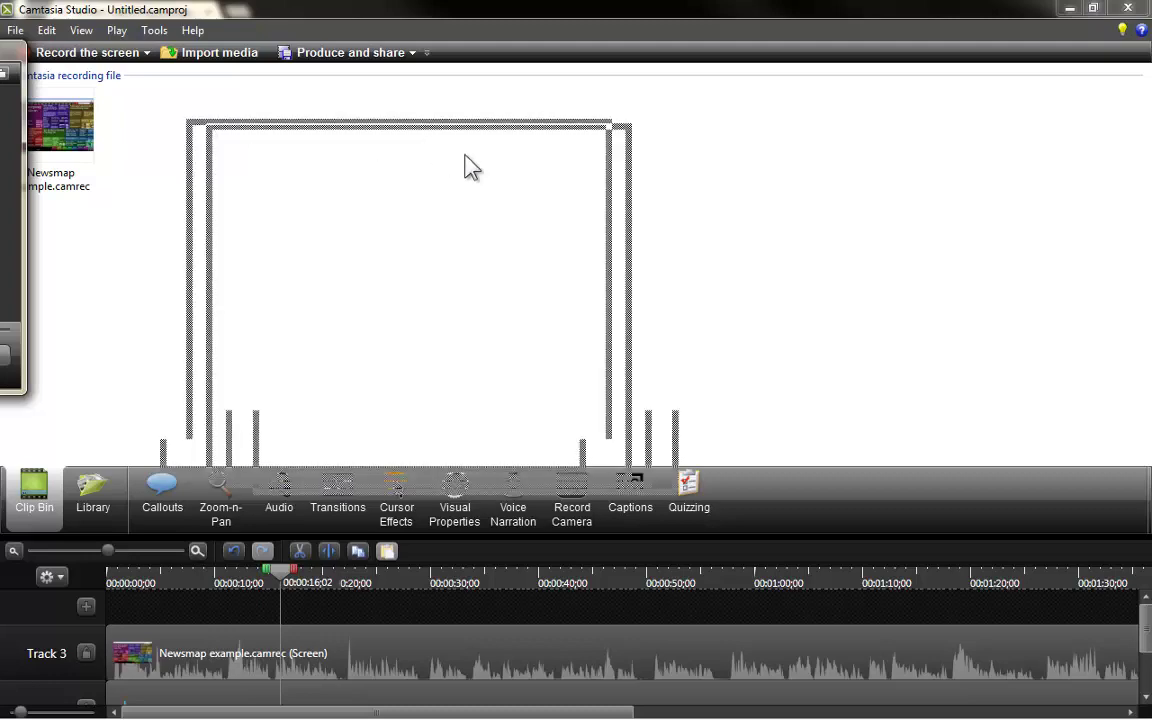
{"action": "left_click_drag", "start_coordinate": [470, 167], "coordinate": [422, 325]}
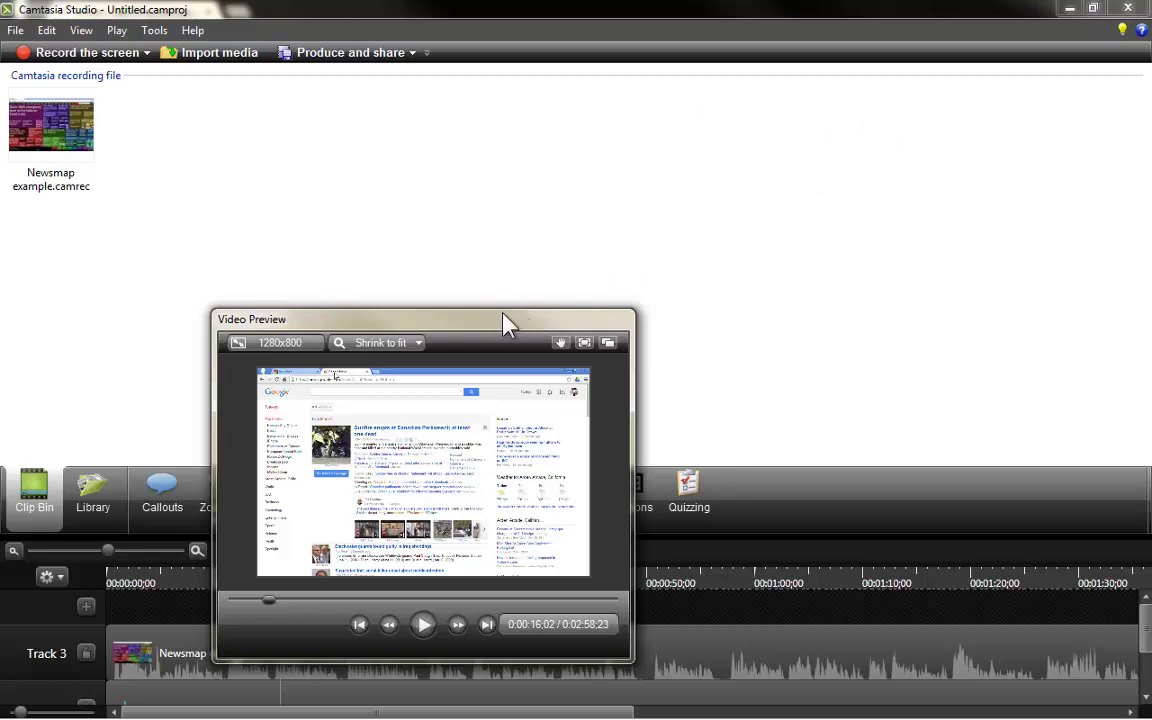
{"action": "left_click", "coordinate": [609, 345]}
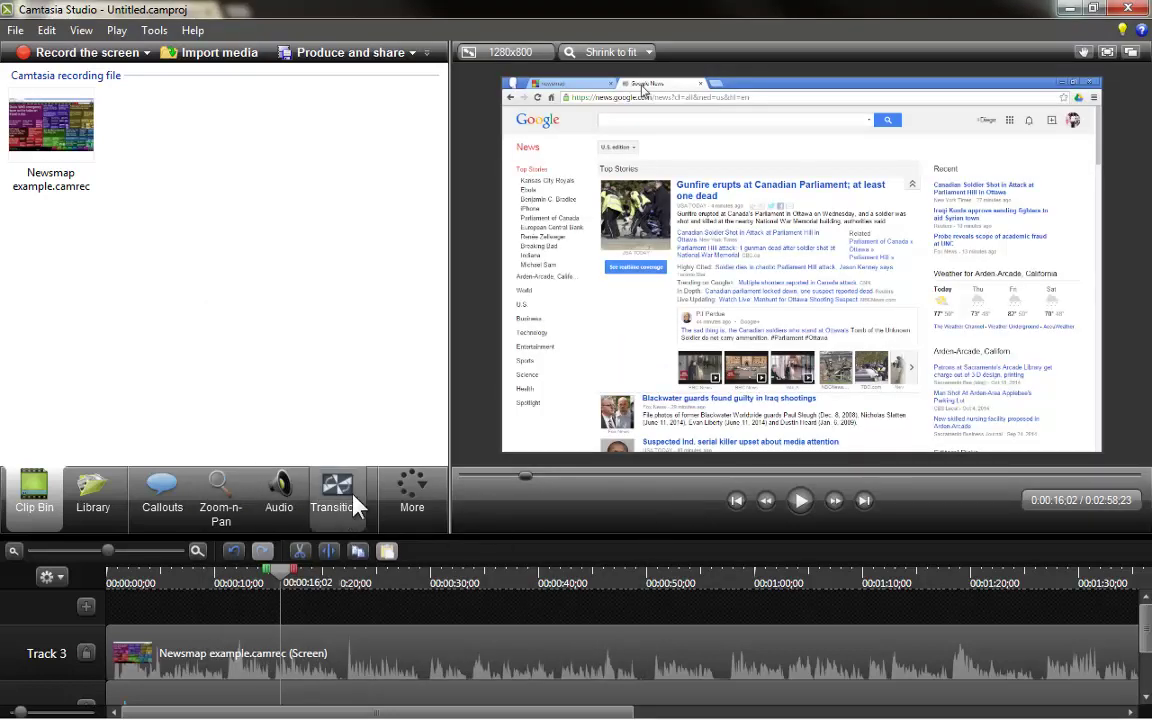
Raise the timeline splitter so Track 2 shows, then open the File menu.
{"action": "left_click_drag", "start_coordinate": [503, 537], "coordinate": [502, 480]}
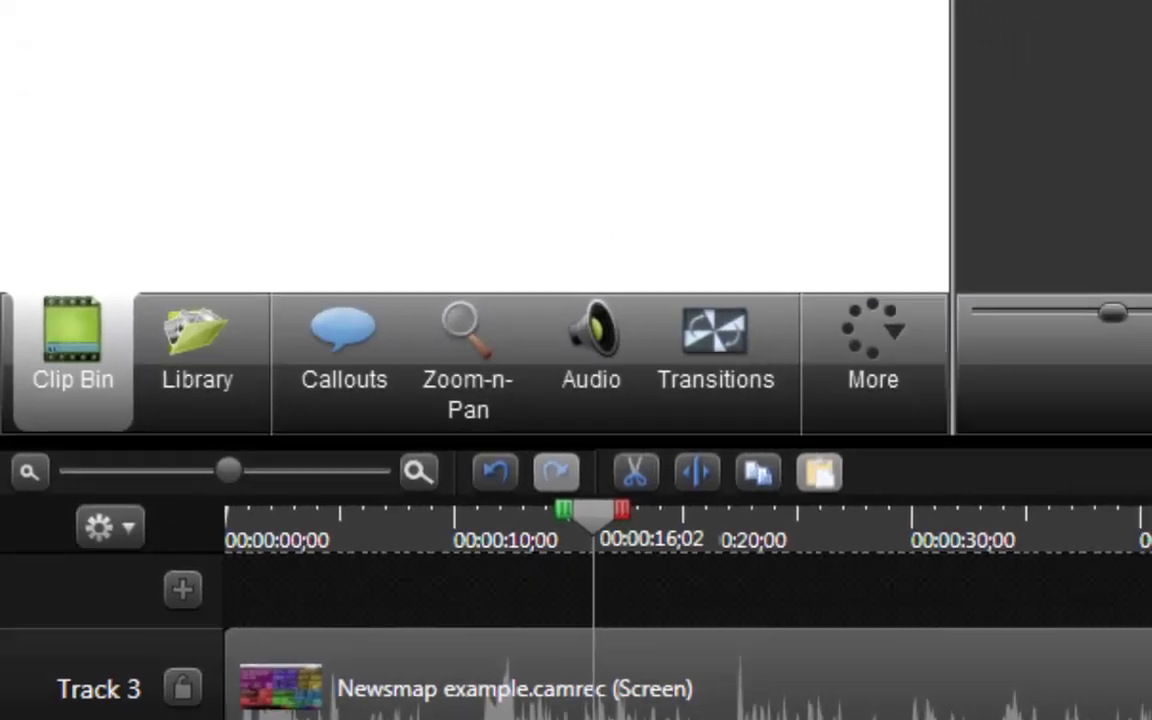
{"action": "left_click", "coordinate": [26, 55]}
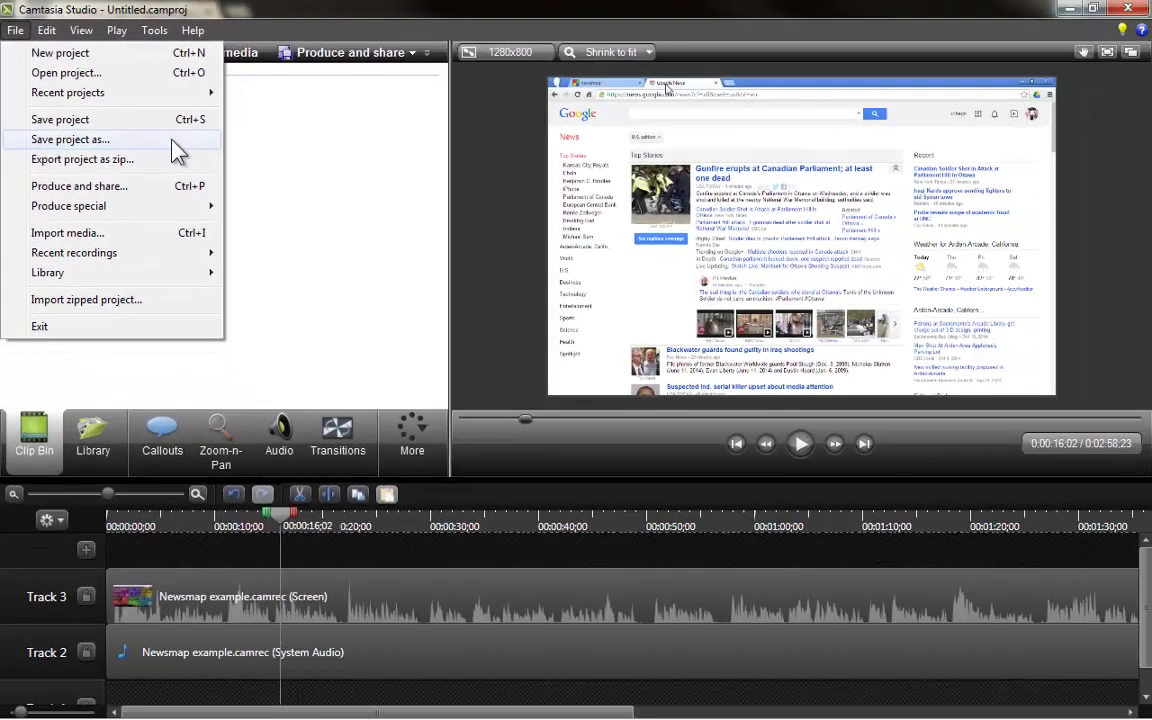
Close the File menu and scrub to 0:00:33;23, showing the Newsmap treemap page.
{"action": "left_click_drag", "start_coordinate": [495, 518], "coordinate": [473, 535]}
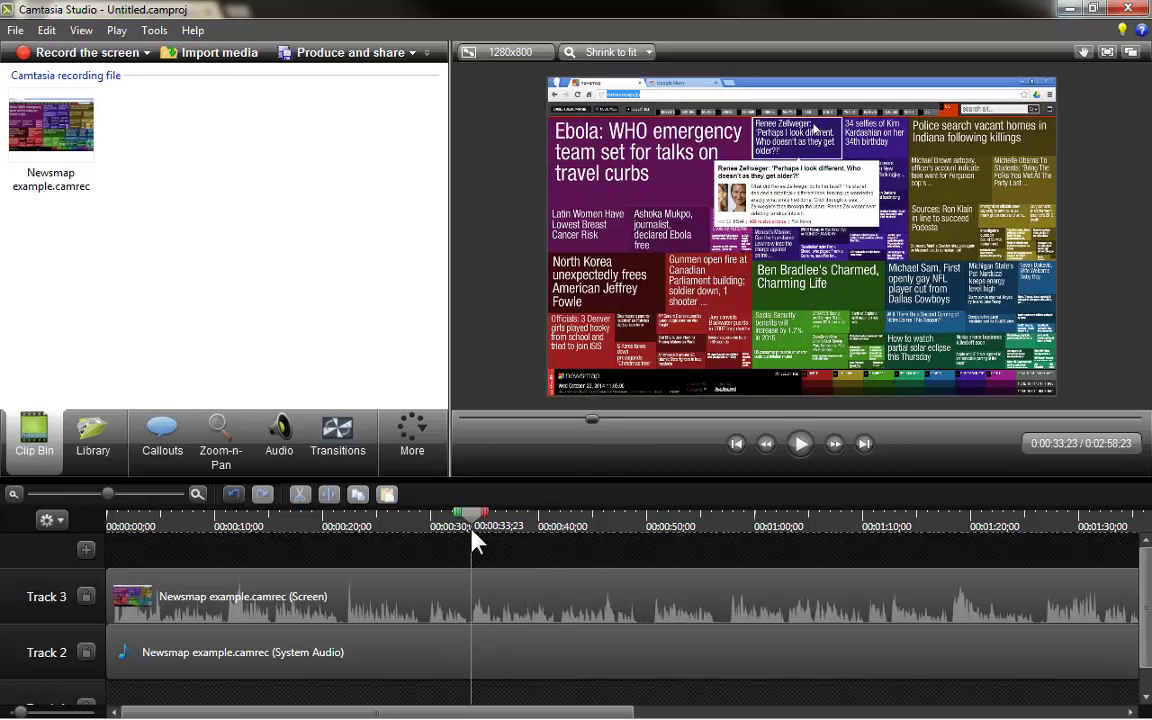
Zoom the timeline in and scrub the playhead from 0:00:12;28 to 0:00:15;13, then zoom back out to the full recording.
{"action": "left_click", "coordinate": [276, 531]}
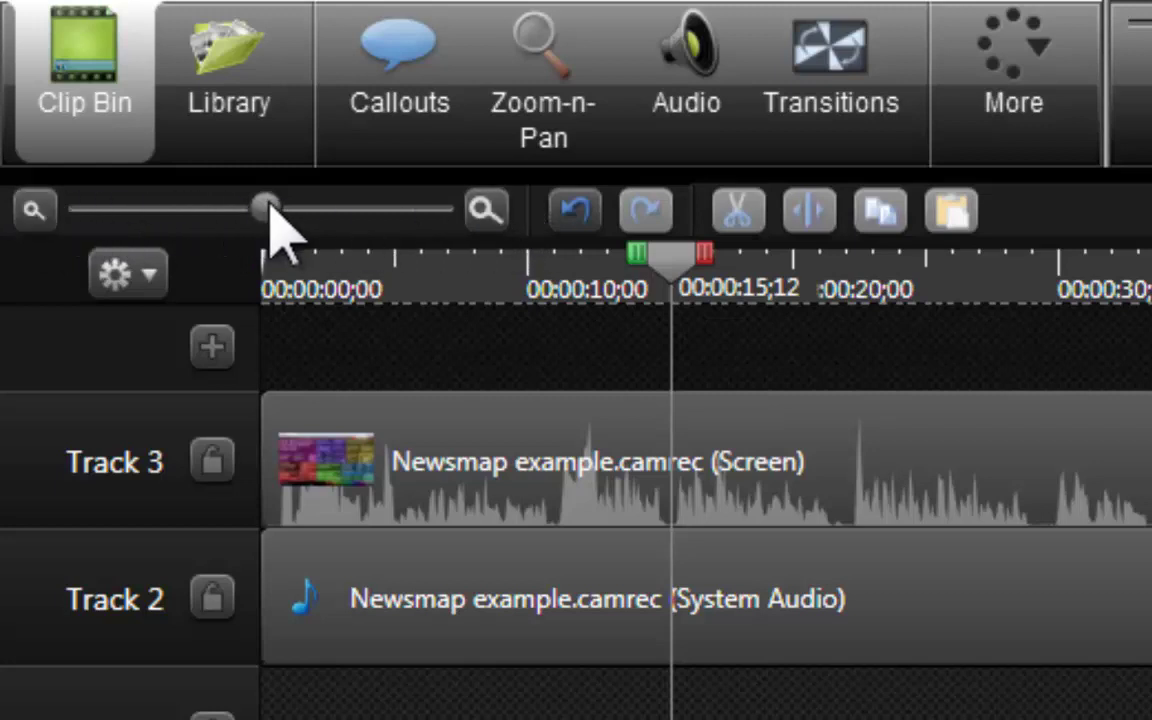
{"action": "left_click_drag", "start_coordinate": [270, 210], "coordinate": [398, 209]}
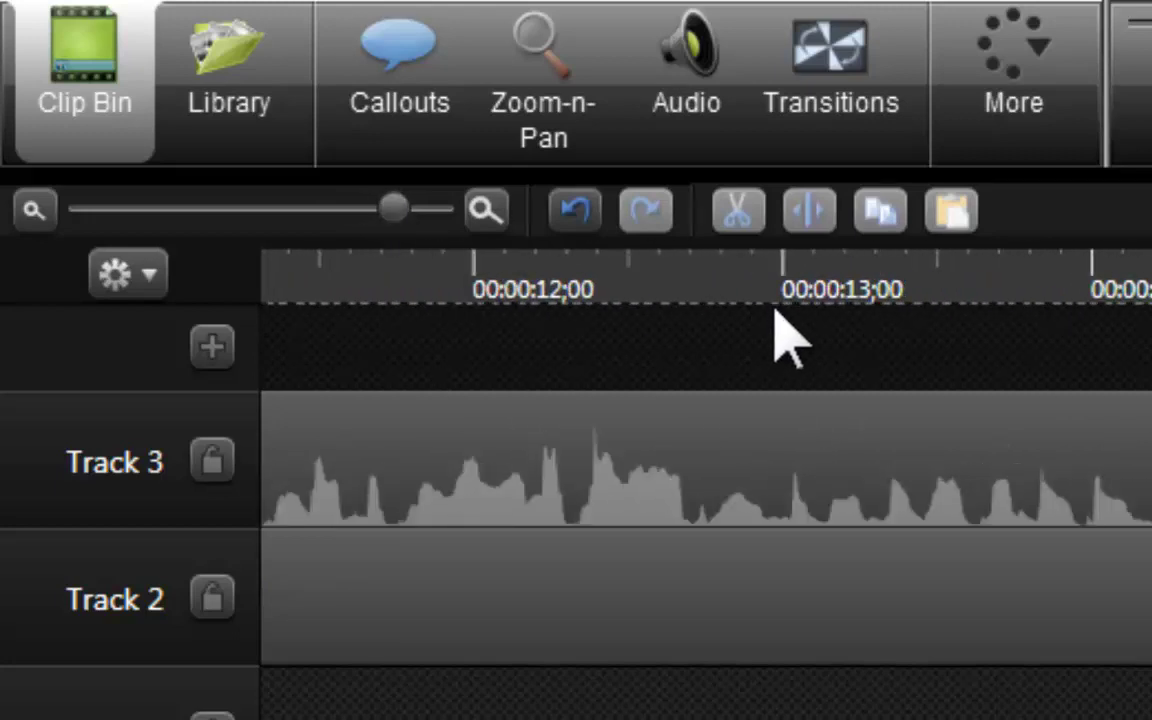
{"action": "left_click", "coordinate": [761, 268]}
{"action": "left_click_drag", "start_coordinate": [780, 266], "coordinate": [1147, 330]}
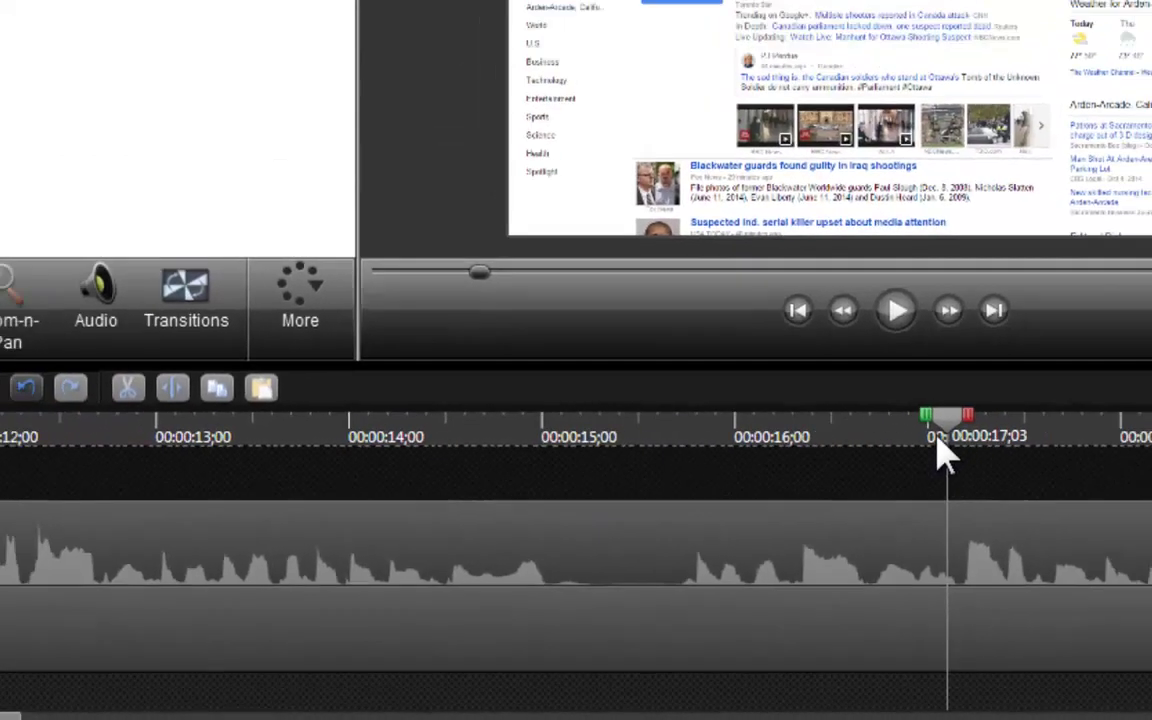
{"action": "left_click_drag", "start_coordinate": [175, 494], "coordinate": [98, 496]}
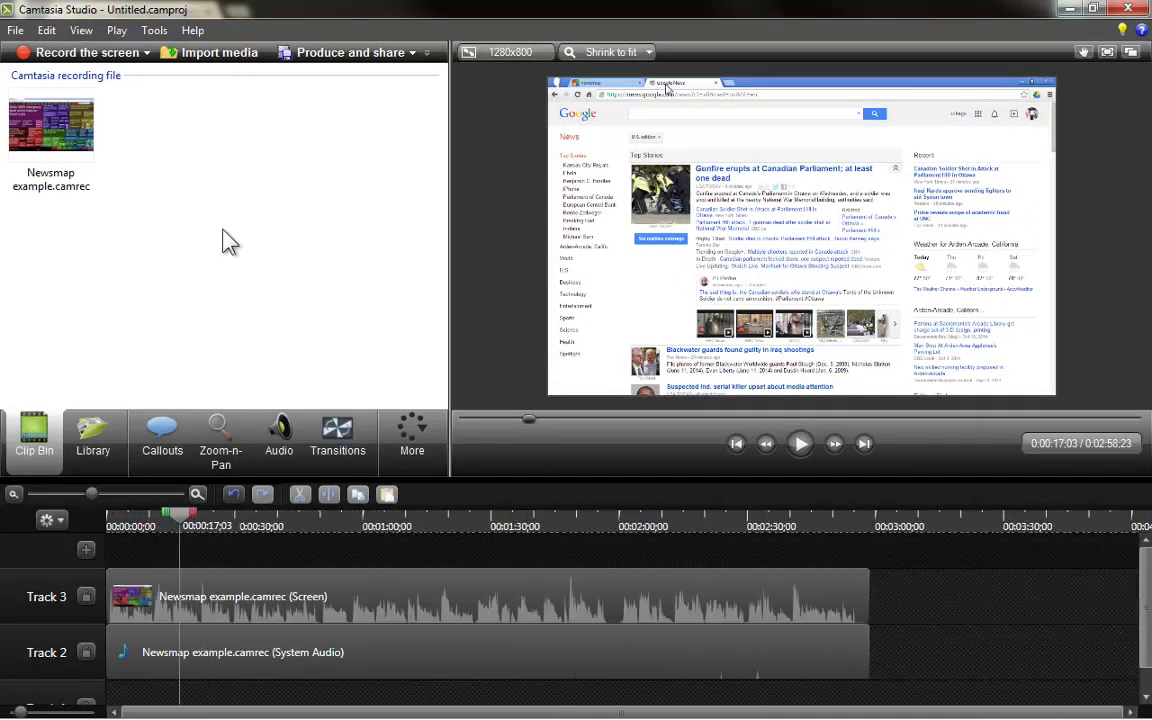